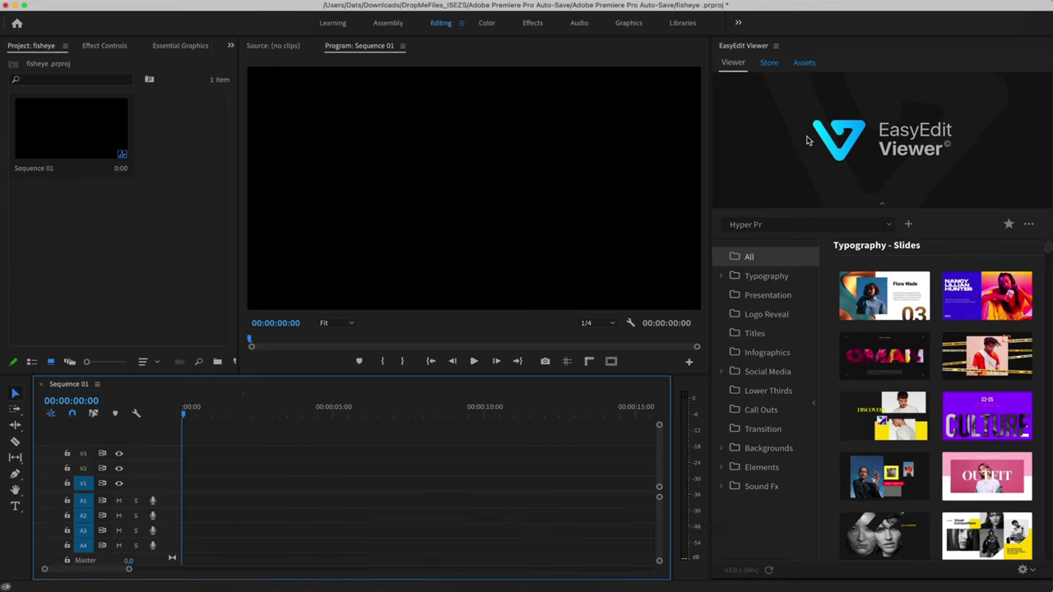
Search the EasyEdit Assets video library for 'skate'
click(804, 65)
click(621, 38)
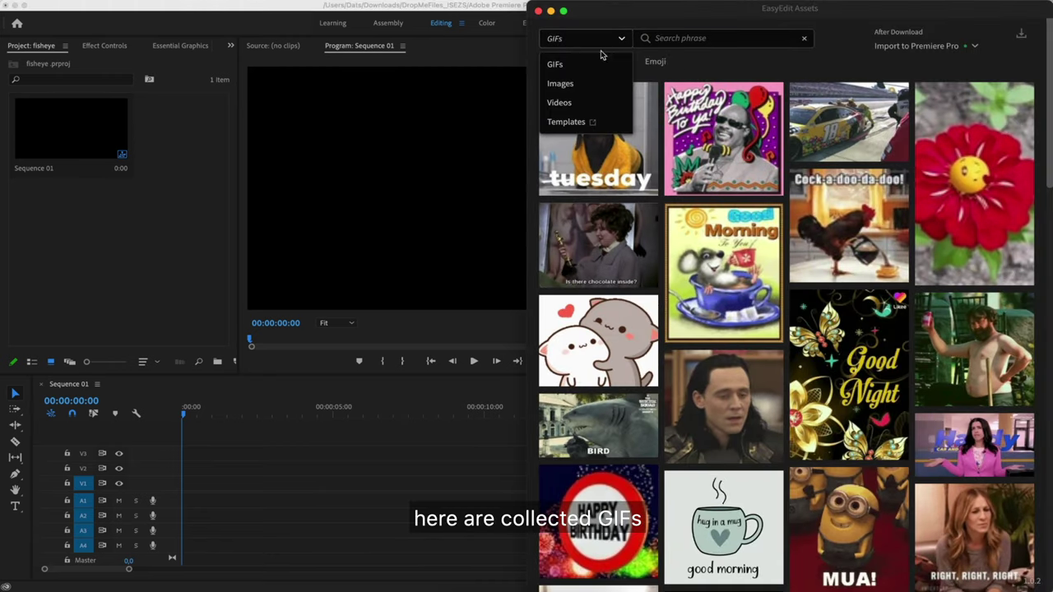
click(572, 107)
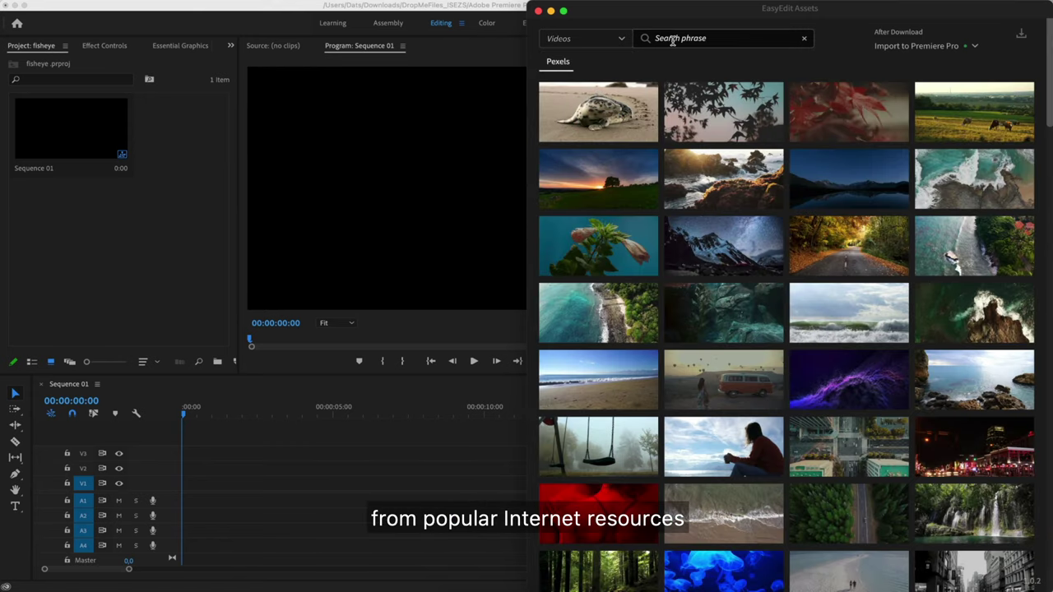
click(682, 38)
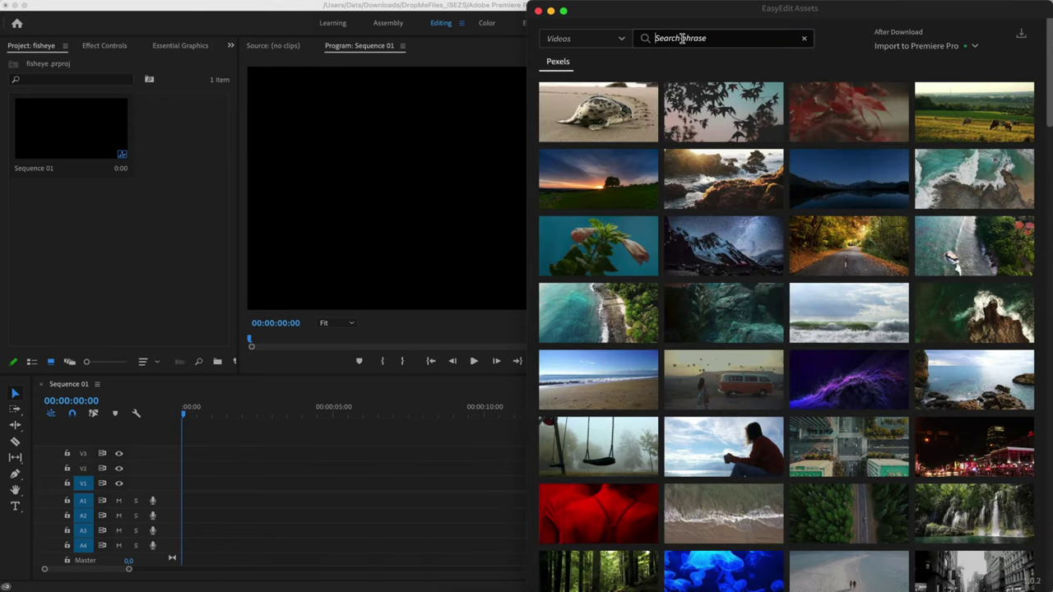
text(skate)
key(Return)
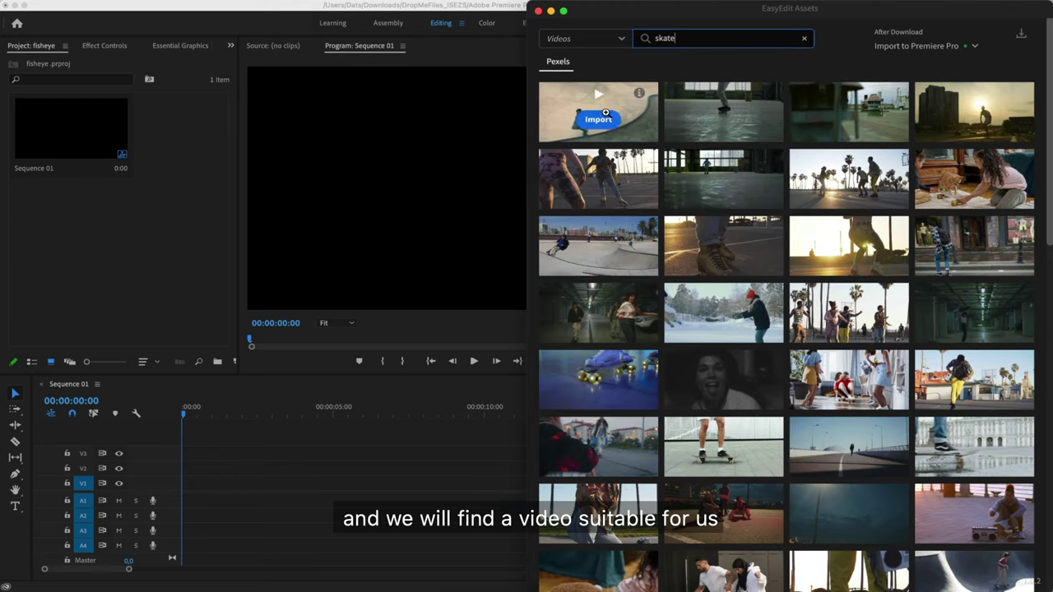
Preview a skateboarder clip and import it into Sequence 01's V1 track
mouse_move(950, 315)
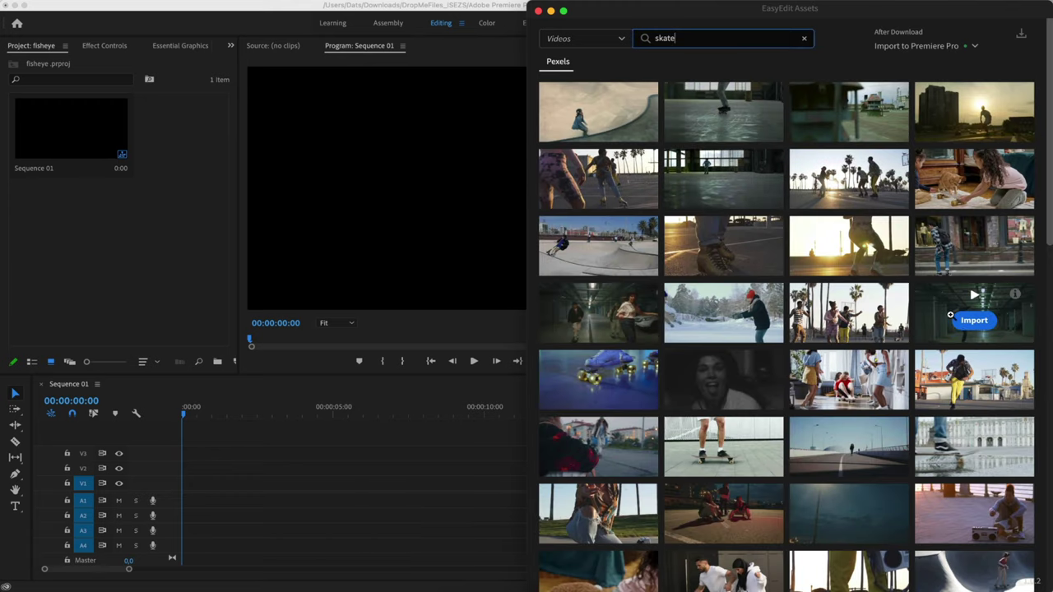
click(974, 230)
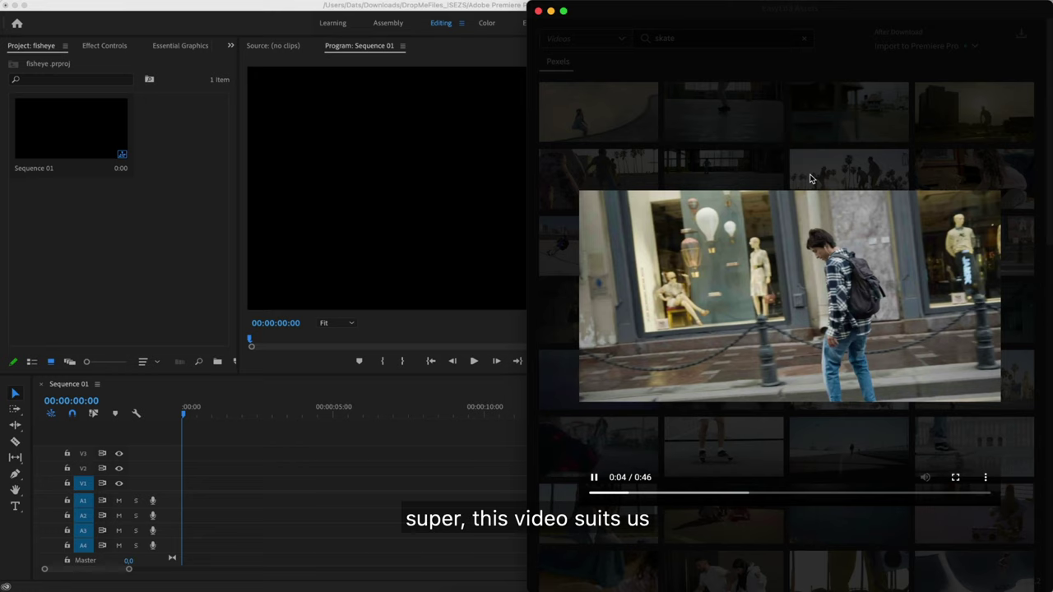
click(864, 584)
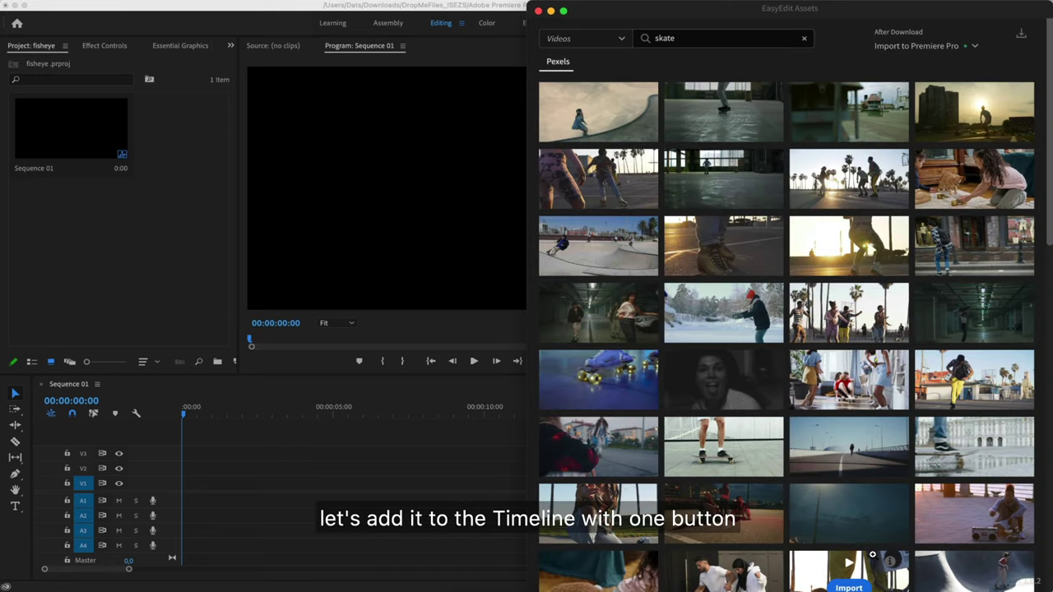
click(976, 253)
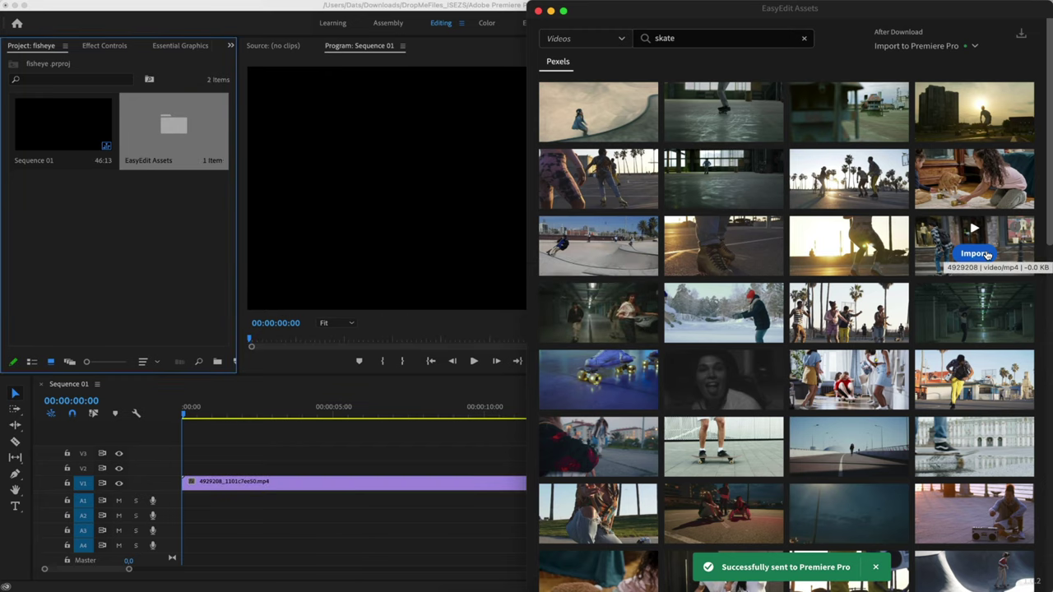
Split the skate clip at 00:00:10:09 and delete everything after the cut
click(206, 441)
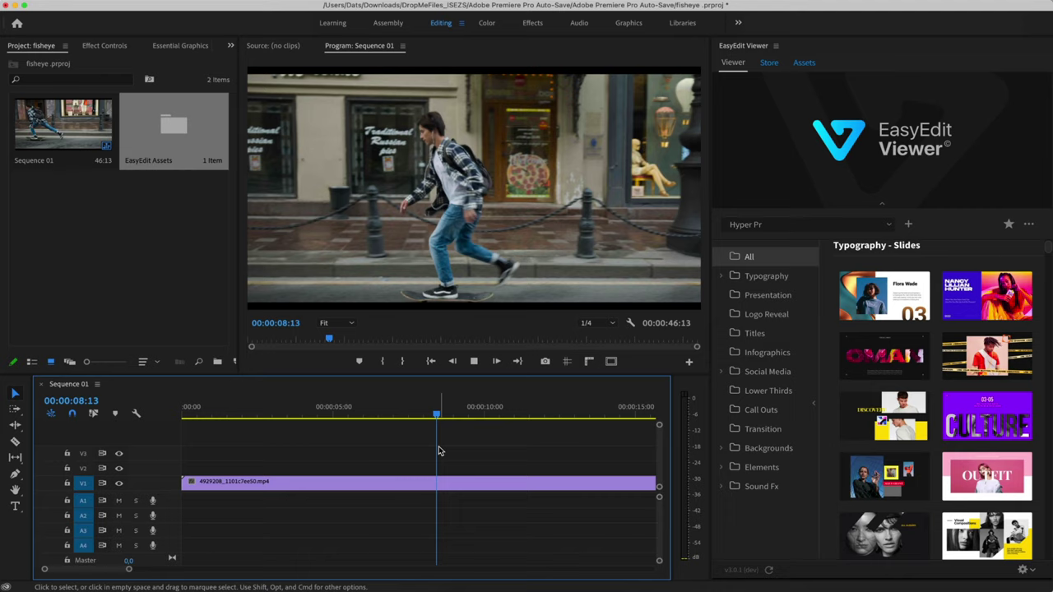
key(space)
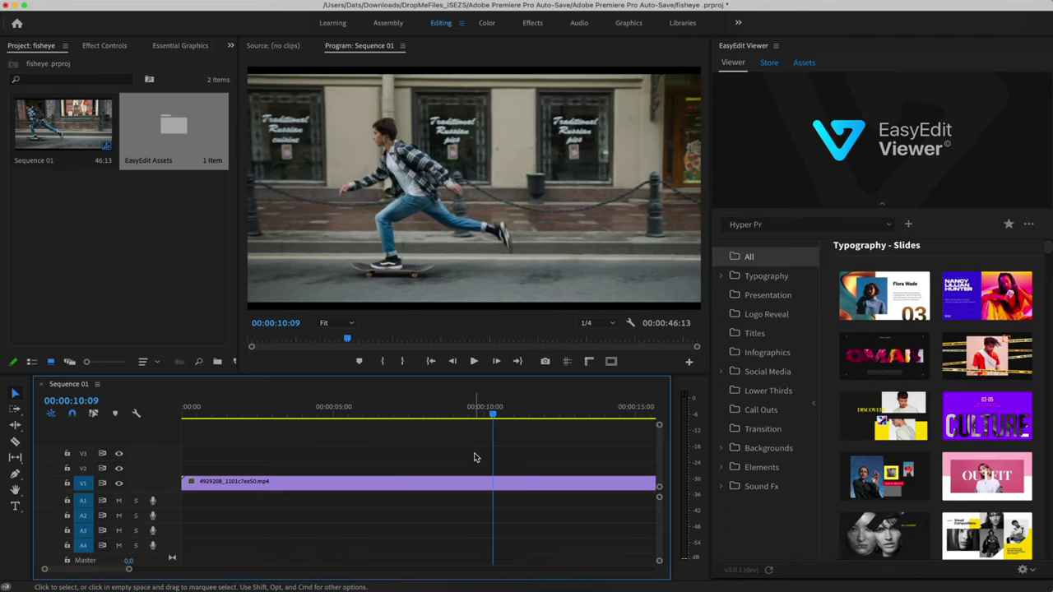
key(c)
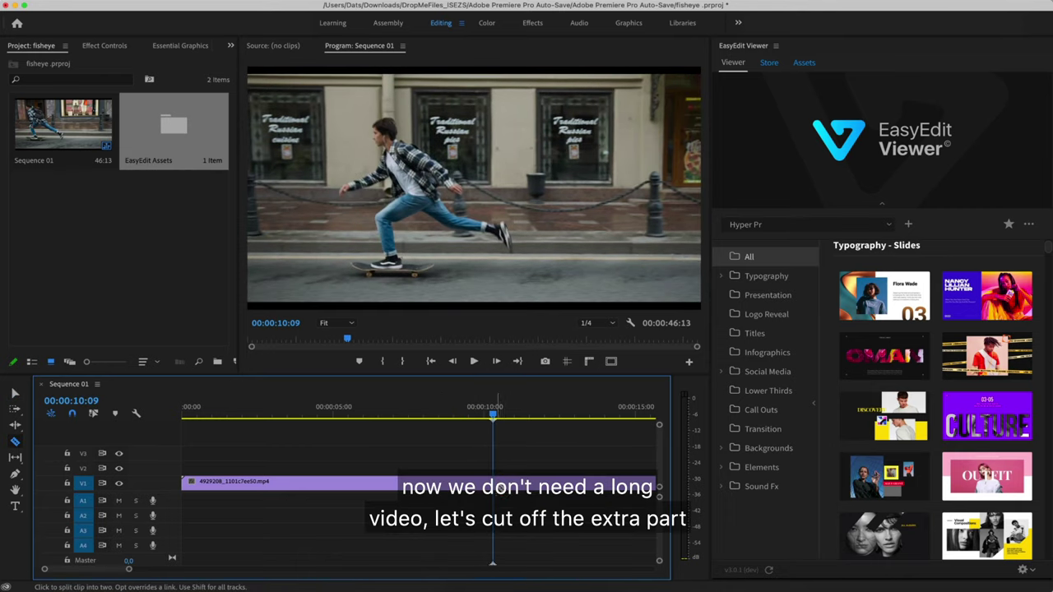
click(494, 486)
key(v)
click(513, 486)
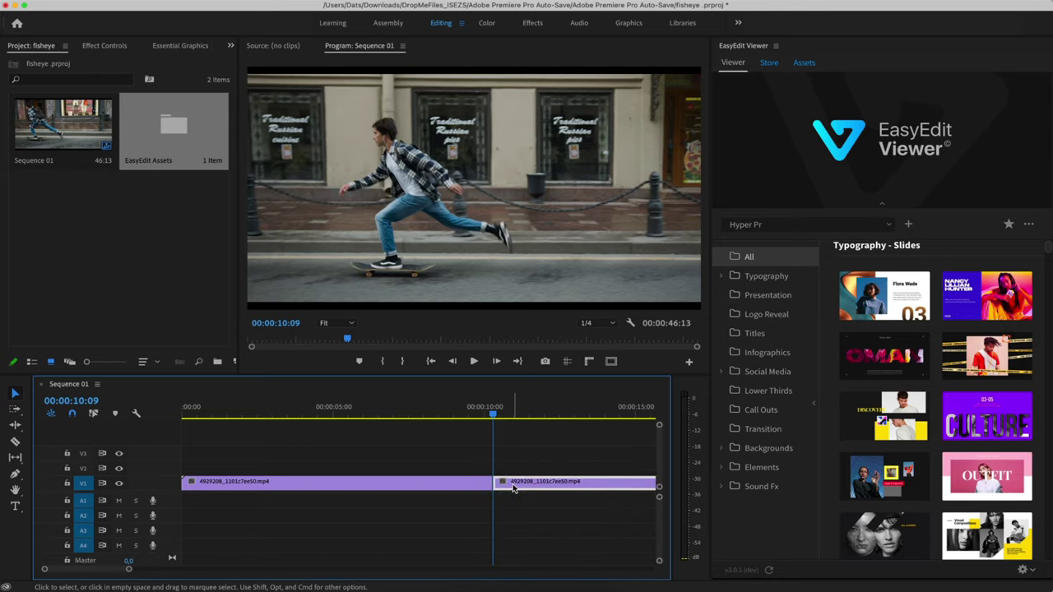
key(Delete)
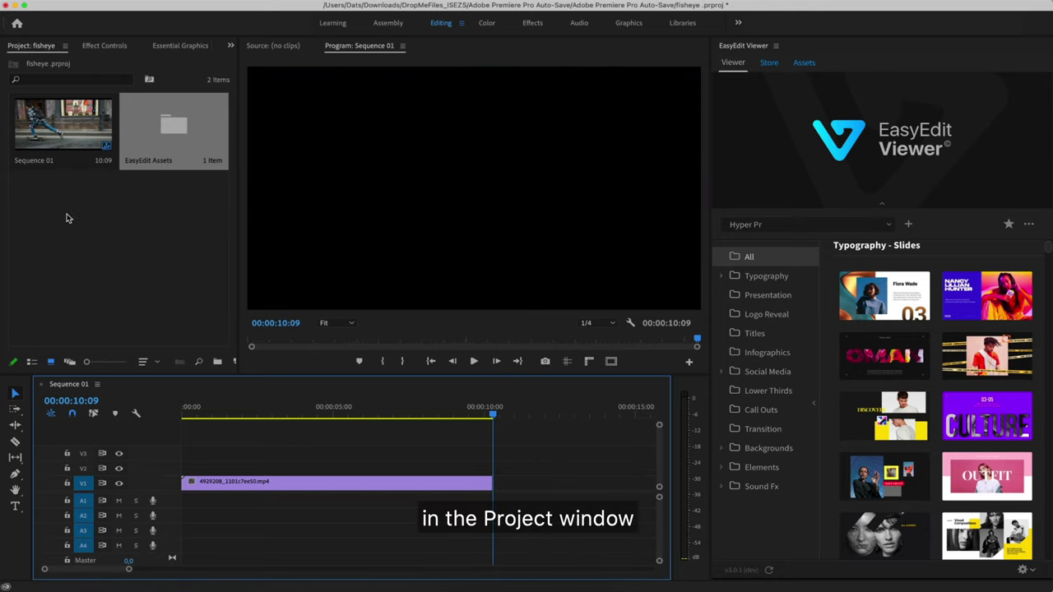
Create a 2560×1440 Black Video, place it on V2, and extend it to the clip's 10:09 length
right_click(92, 254)
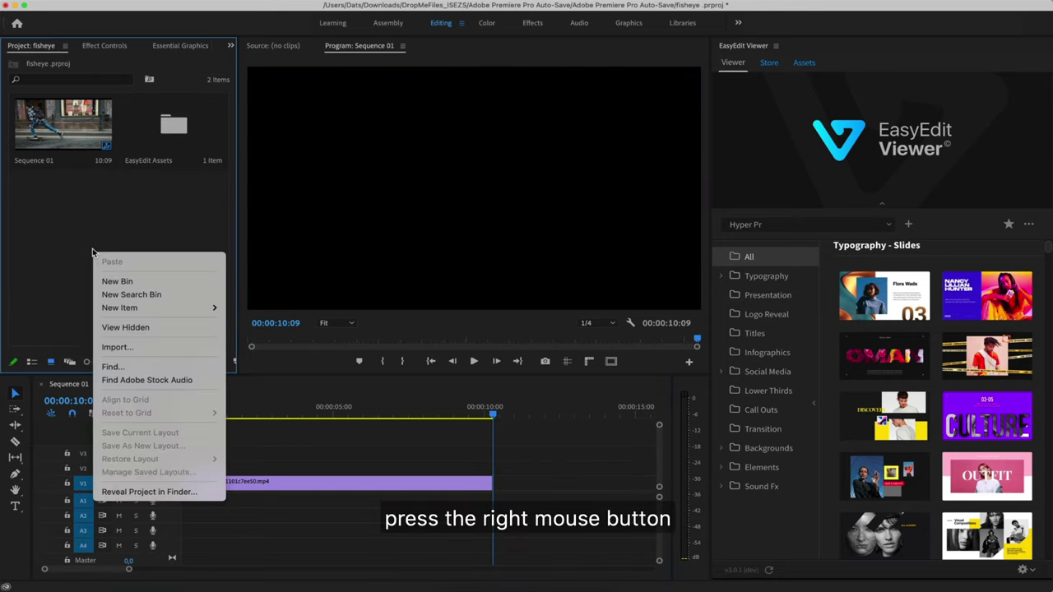
mouse_move(186, 308)
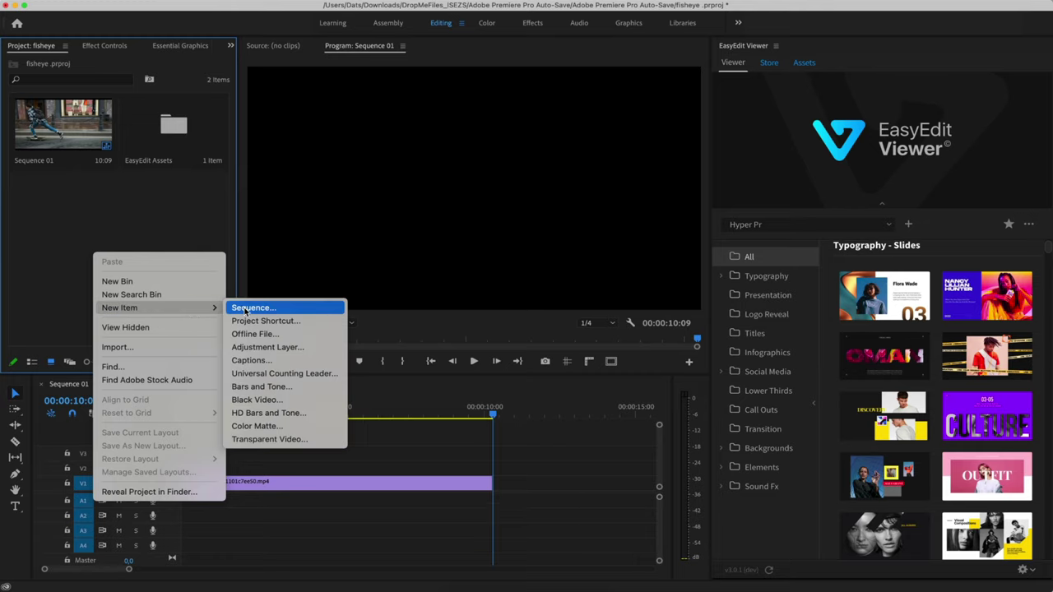
click(255, 401)
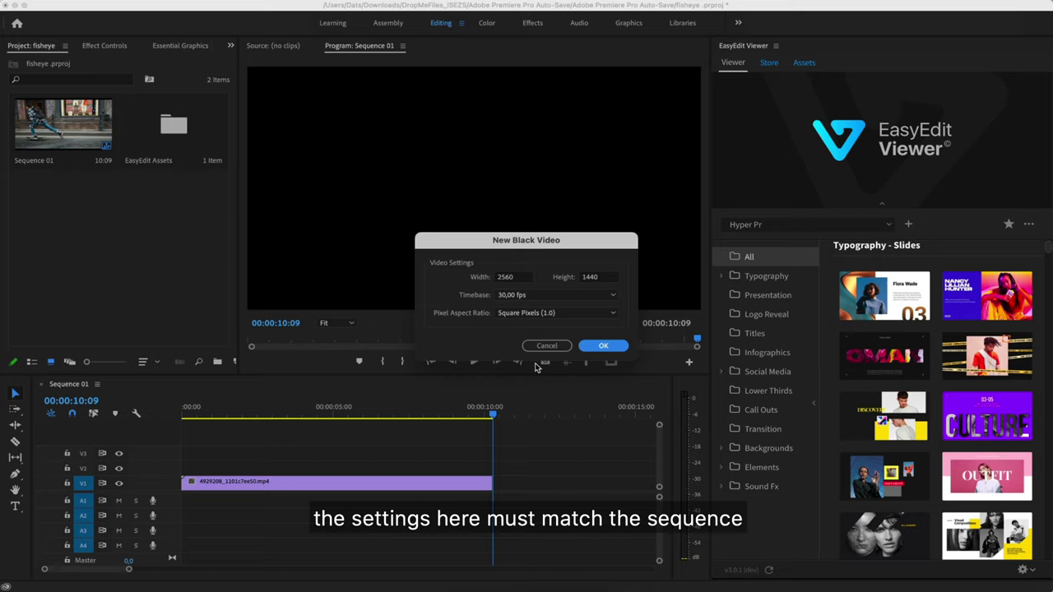
click(602, 346)
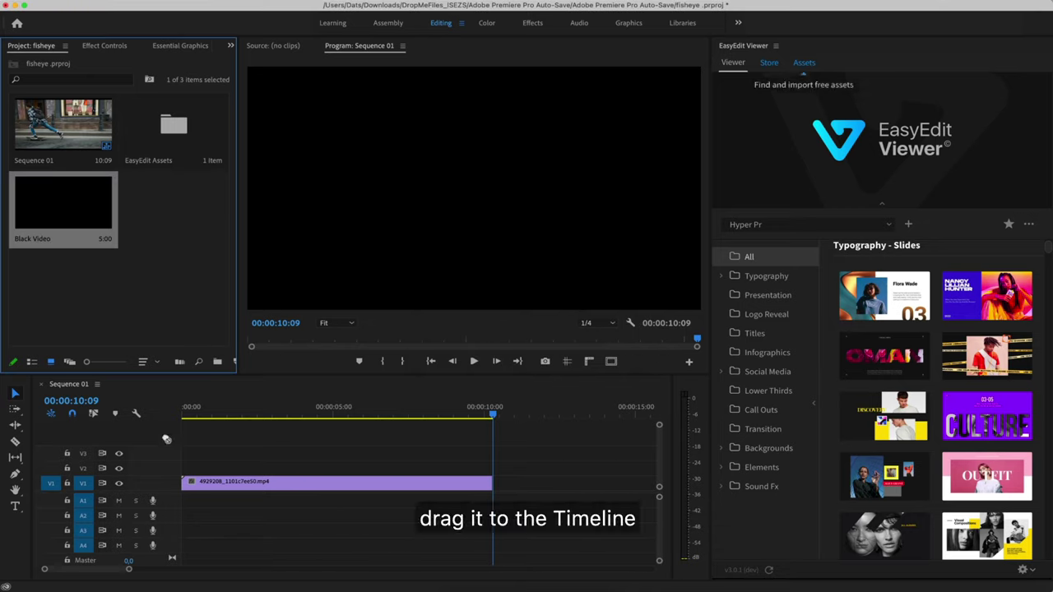
drag(166, 439, 251, 471)
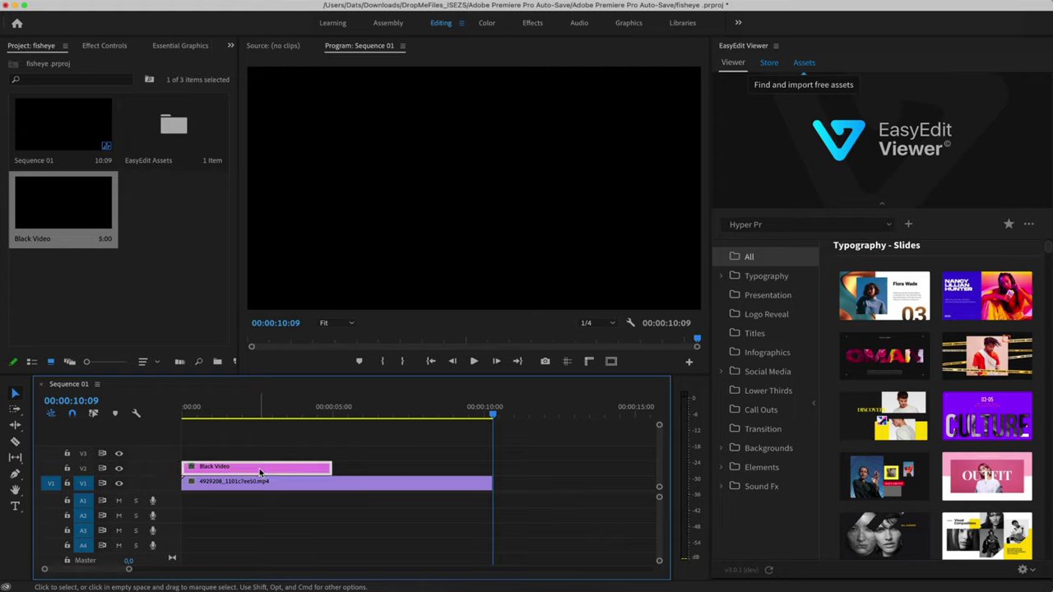
drag(330, 473, 485, 475)
Give the Black Video's opacity an inverted ellipse mask, keeping it a small circle
click(280, 416)
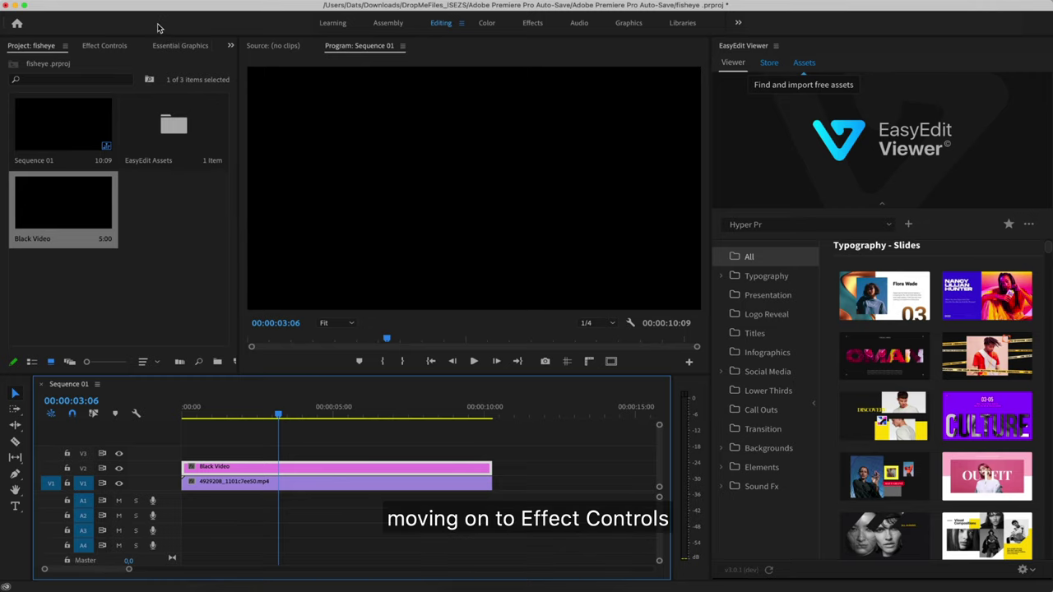
click(105, 46)
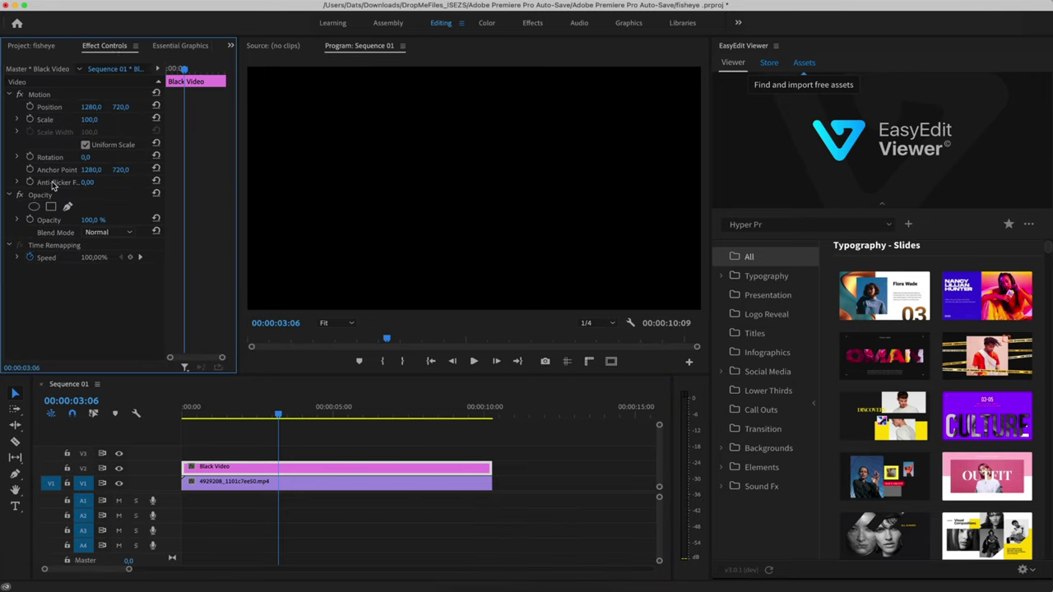
click(34, 208)
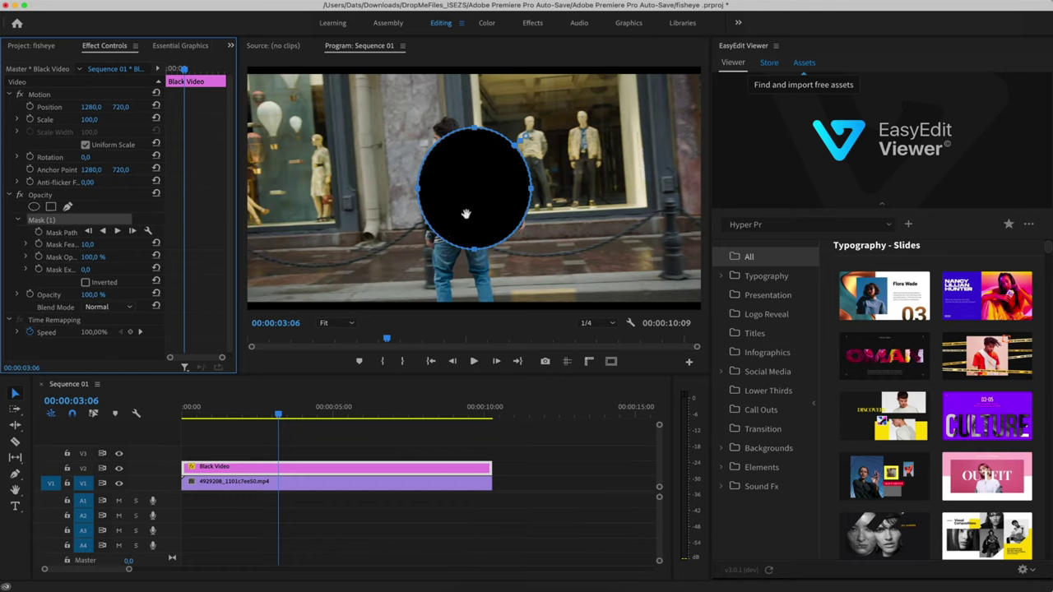
click(86, 283)
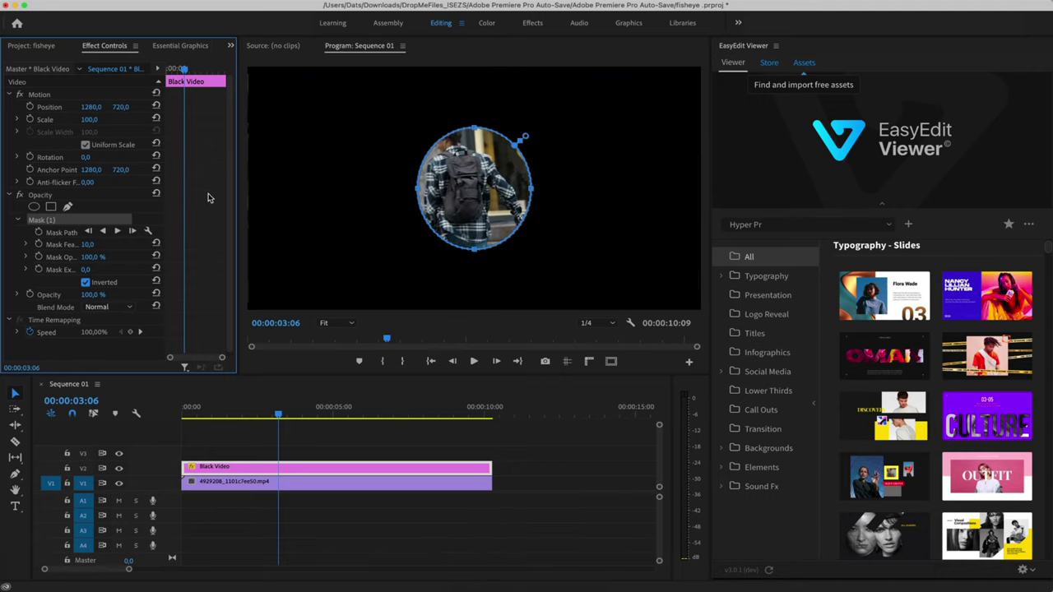
drag(417, 191, 289, 195)
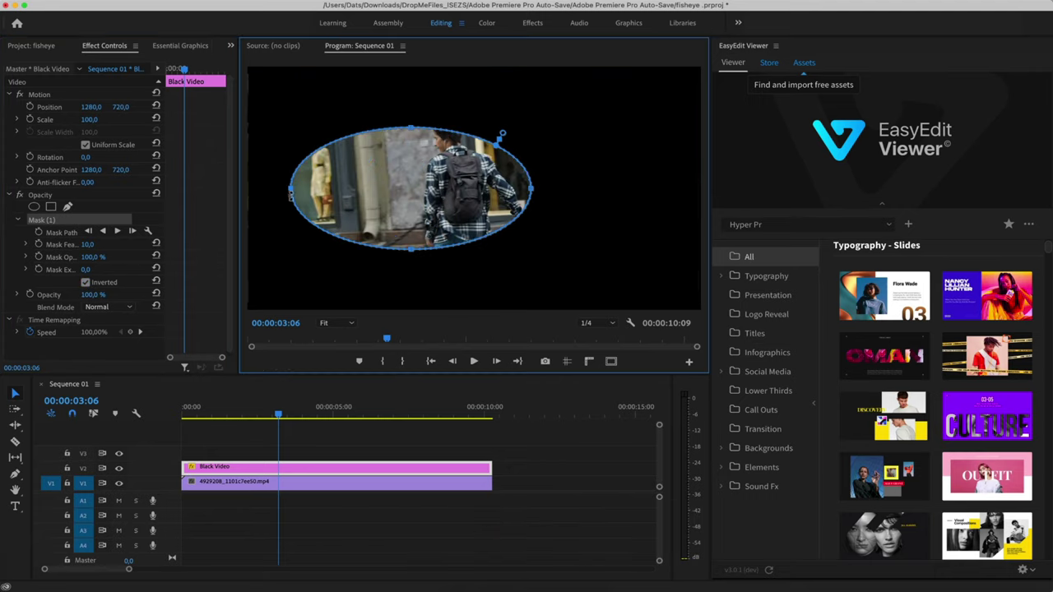
drag(535, 197, 687, 191)
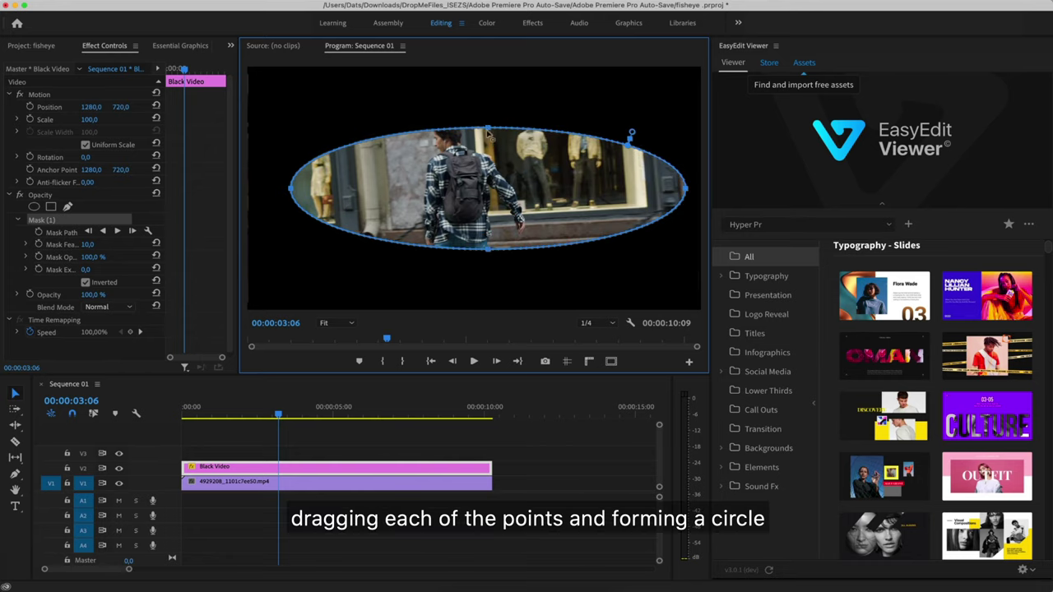
drag(489, 124, 489, 80)
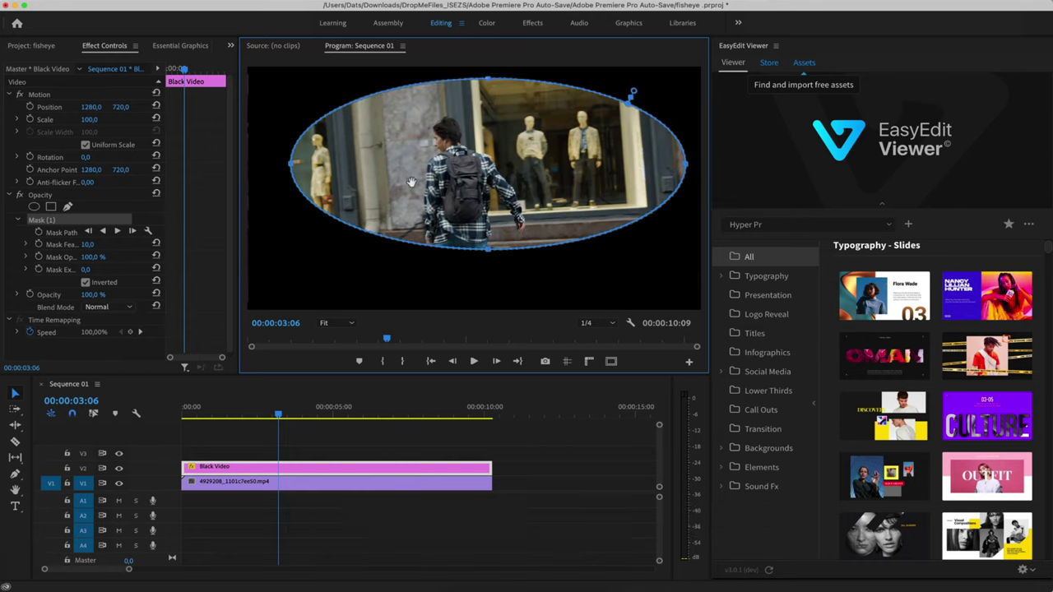
key(super+z)
key(super+z)
key(super+z)
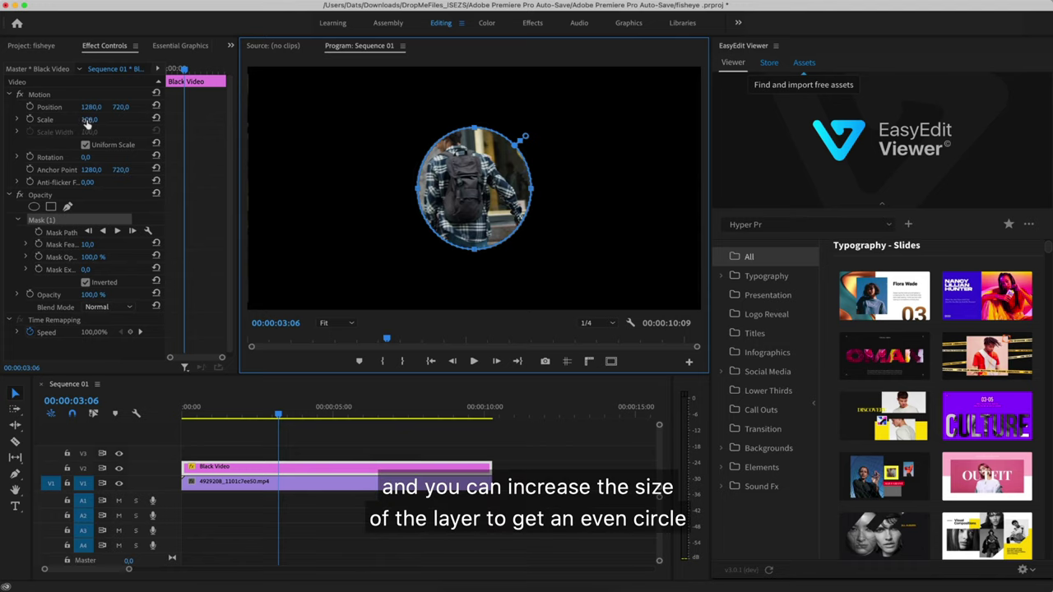
Scale the Black Video to 367, hide the mask outline, and set Mask Feather to 10
drag(85, 120, 305, 120)
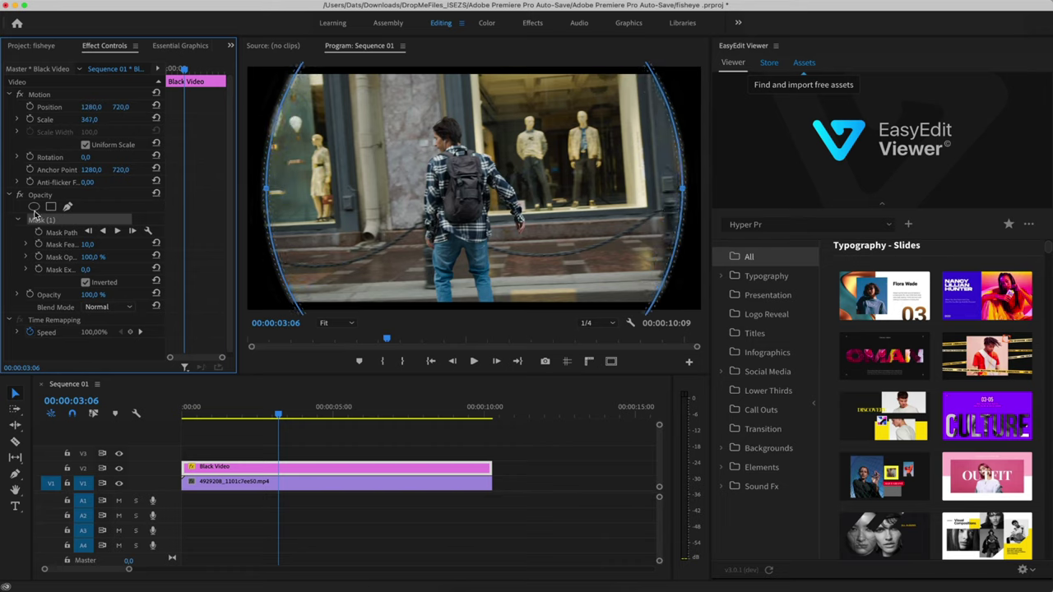
click(38, 196)
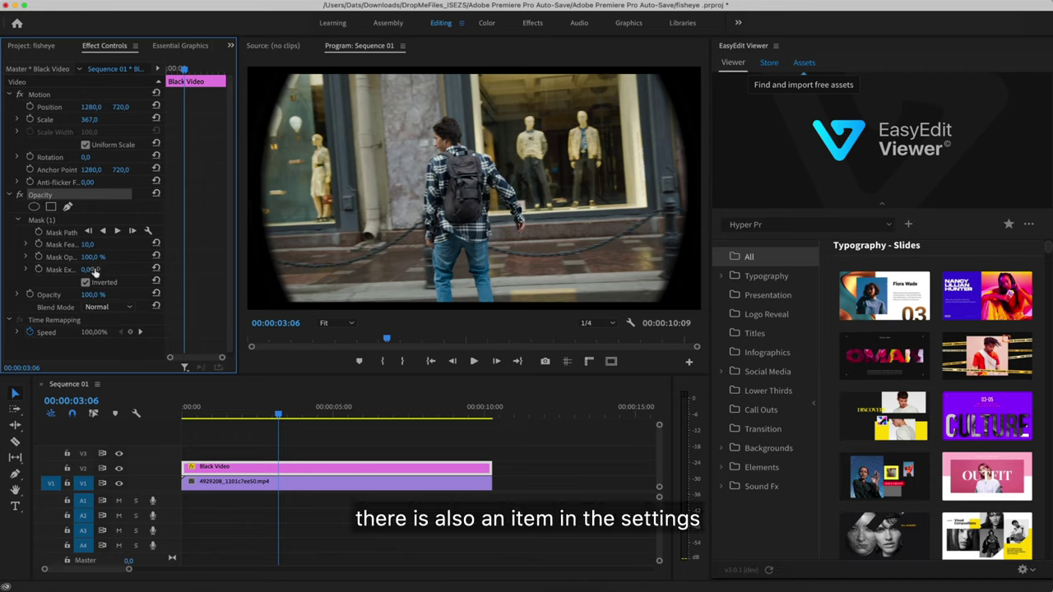
mouse_move(97, 244)
mouse_down()
mouse_move(82, 244)
mouse_move(97, 245)
mouse_up()
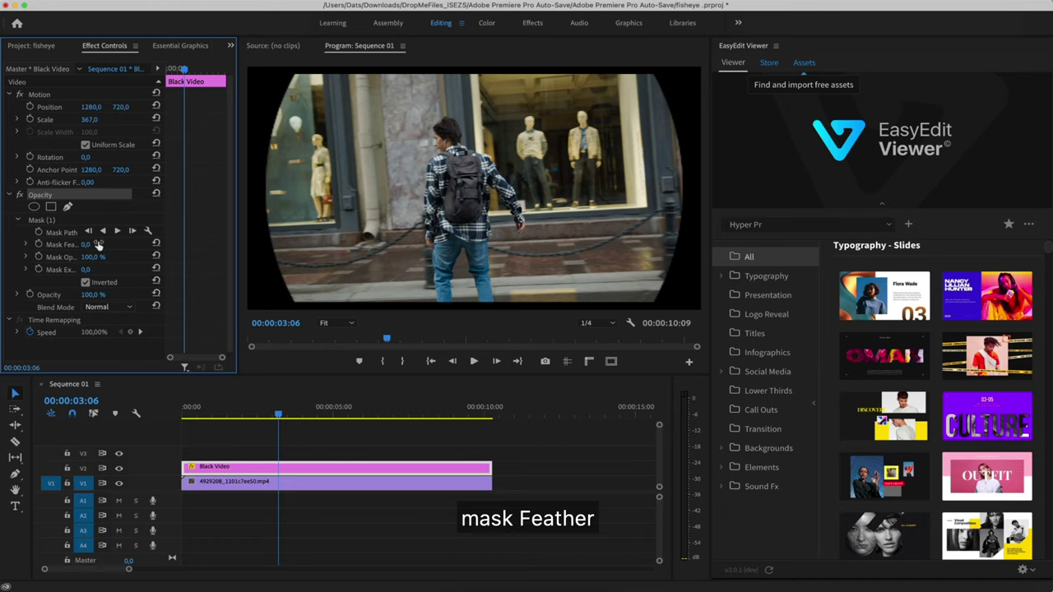
click(97, 244)
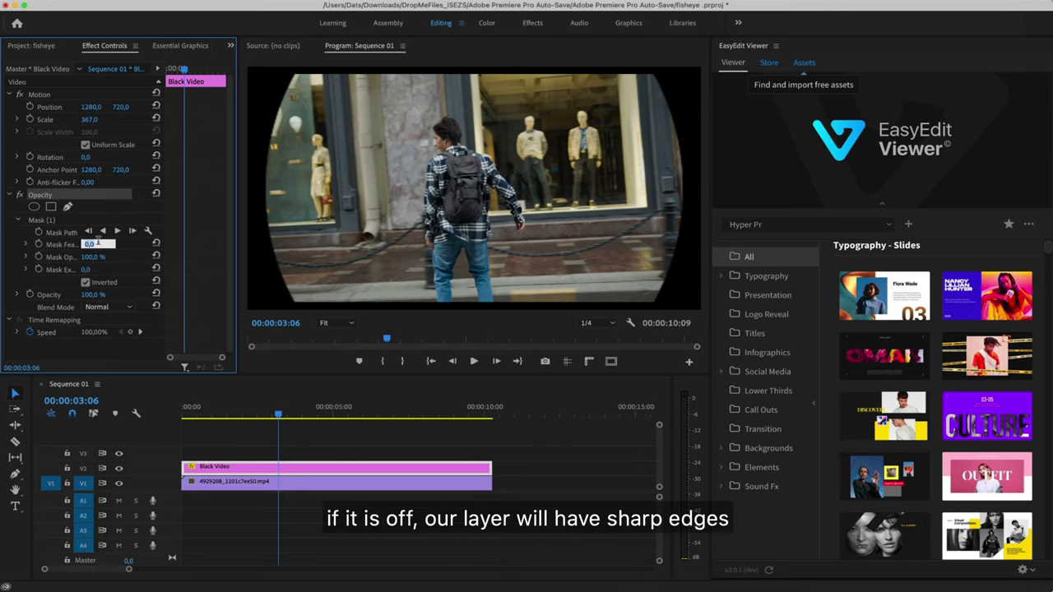
text(10)
key(Return)
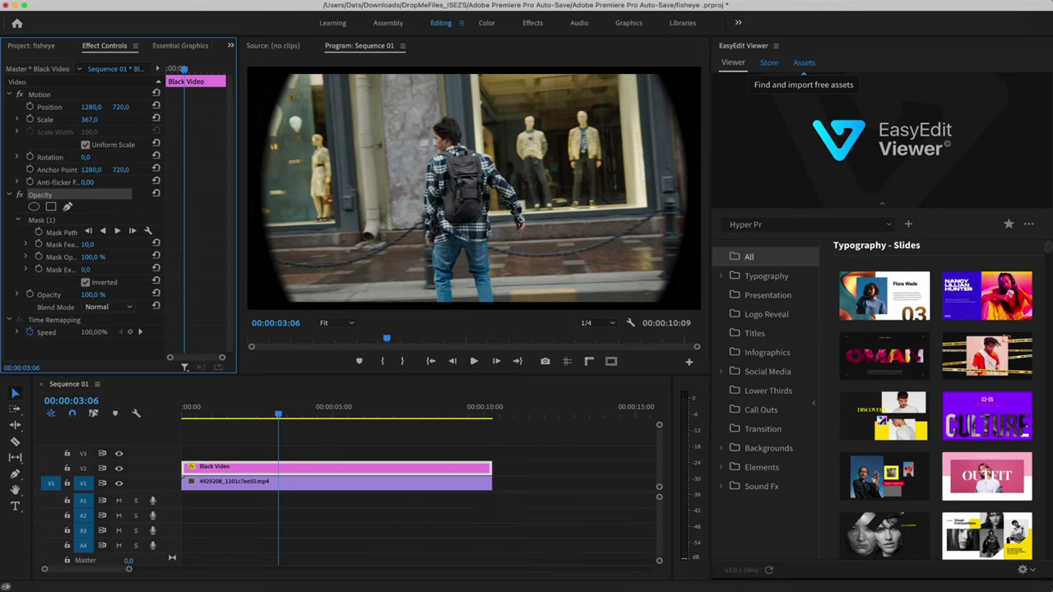
Apply the Lens Distortion effect, found by searching 'lens', to the V1 skate clip
click(266, 485)
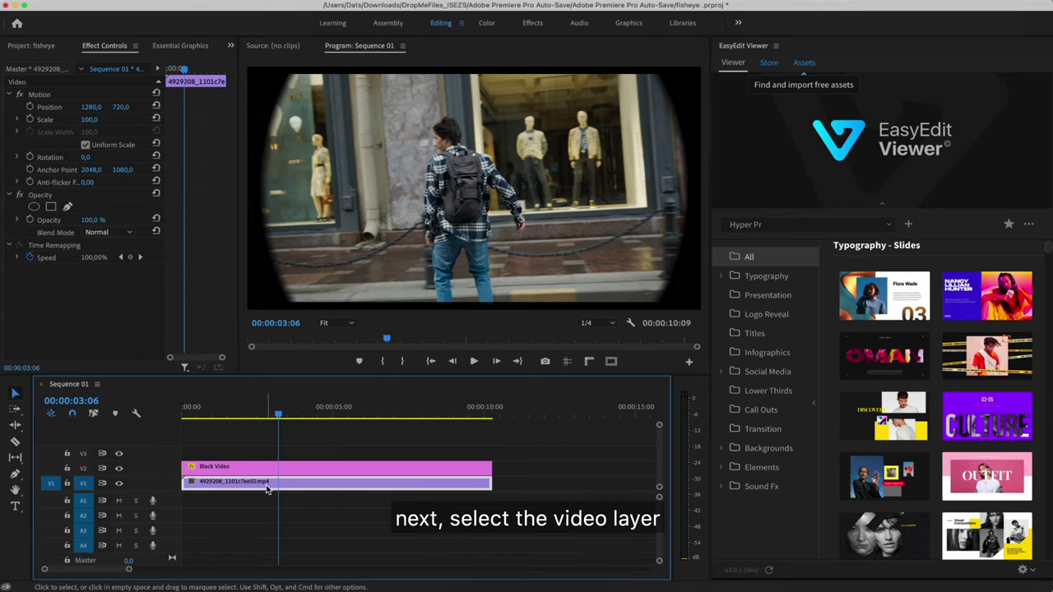
click(232, 46)
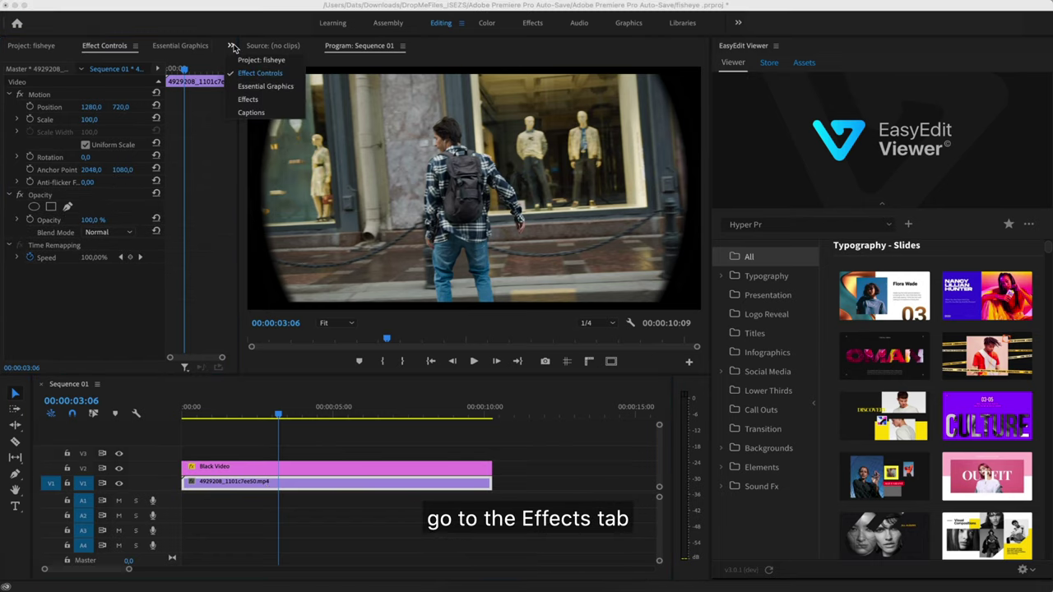
click(248, 99)
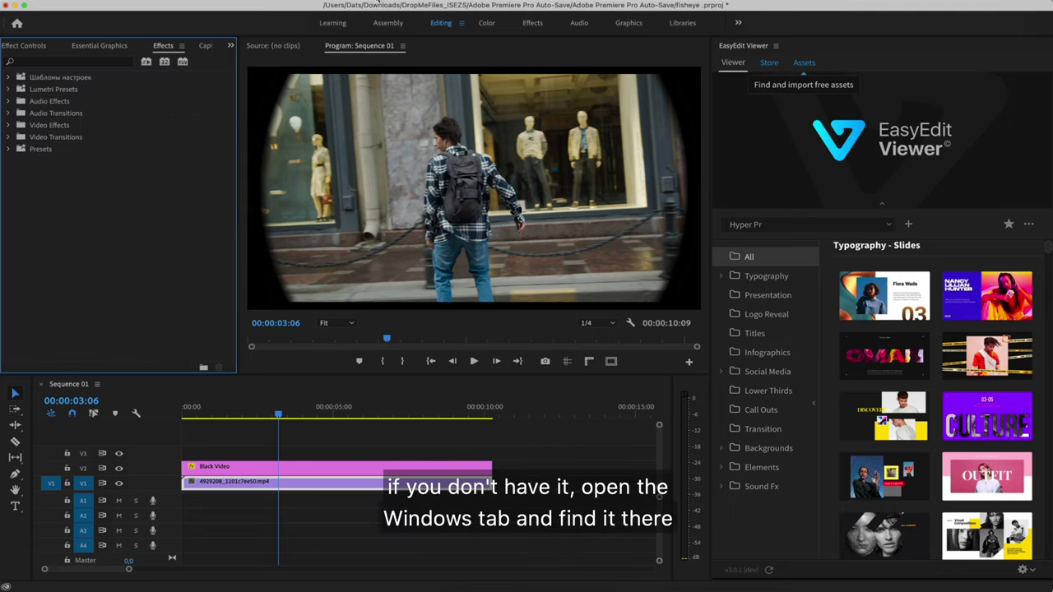
click(377, 4)
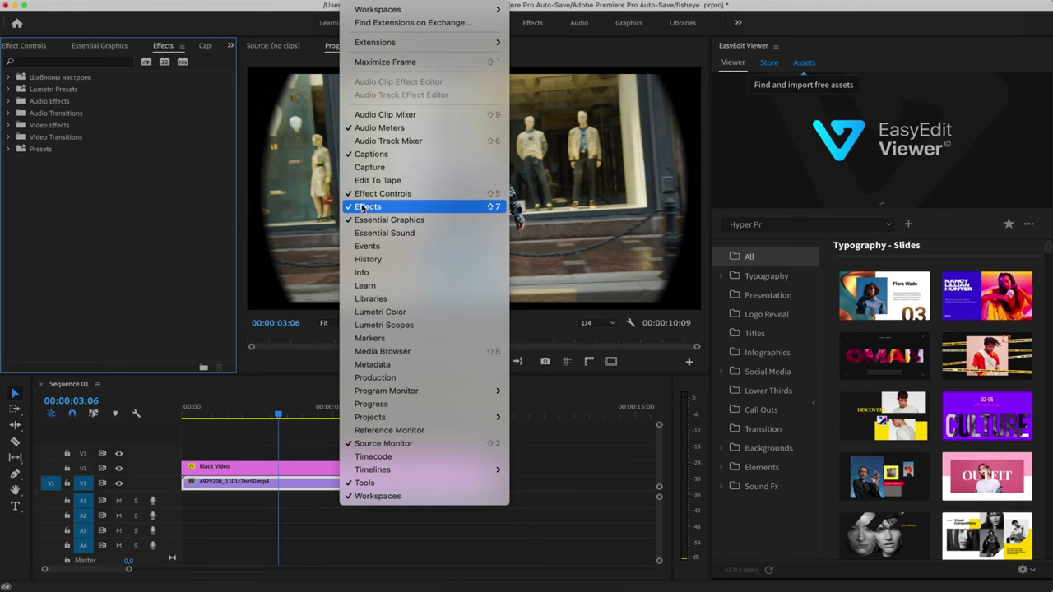
click(104, 64)
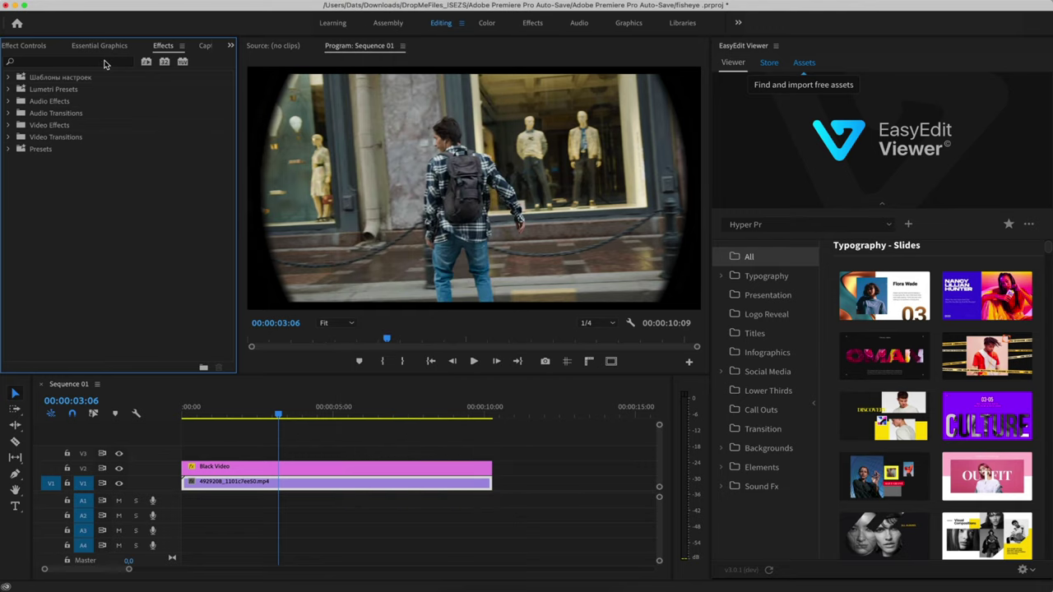
click(104, 65)
text(lens)
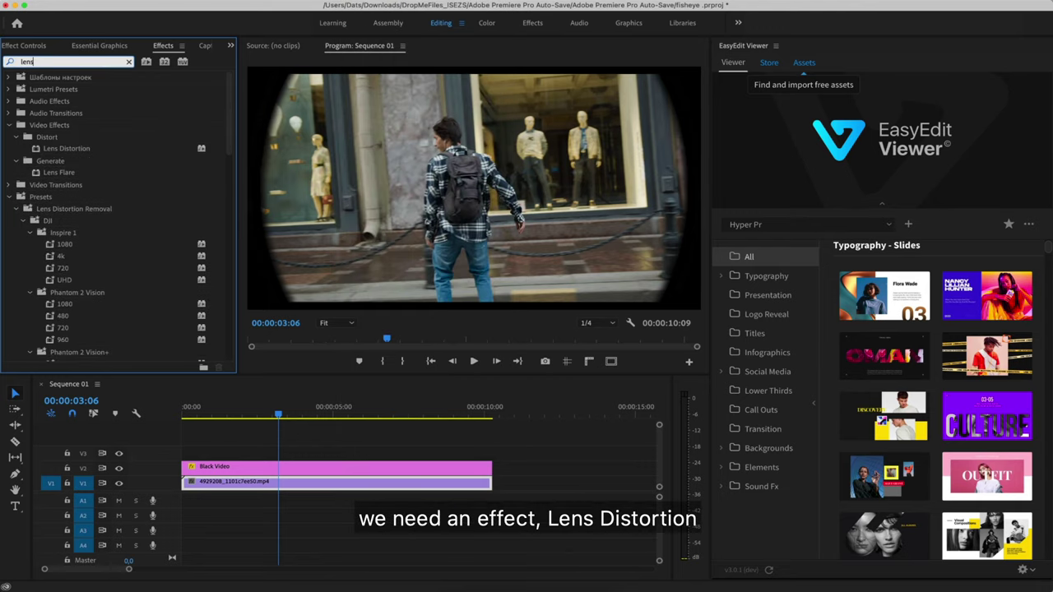
click(70, 151)
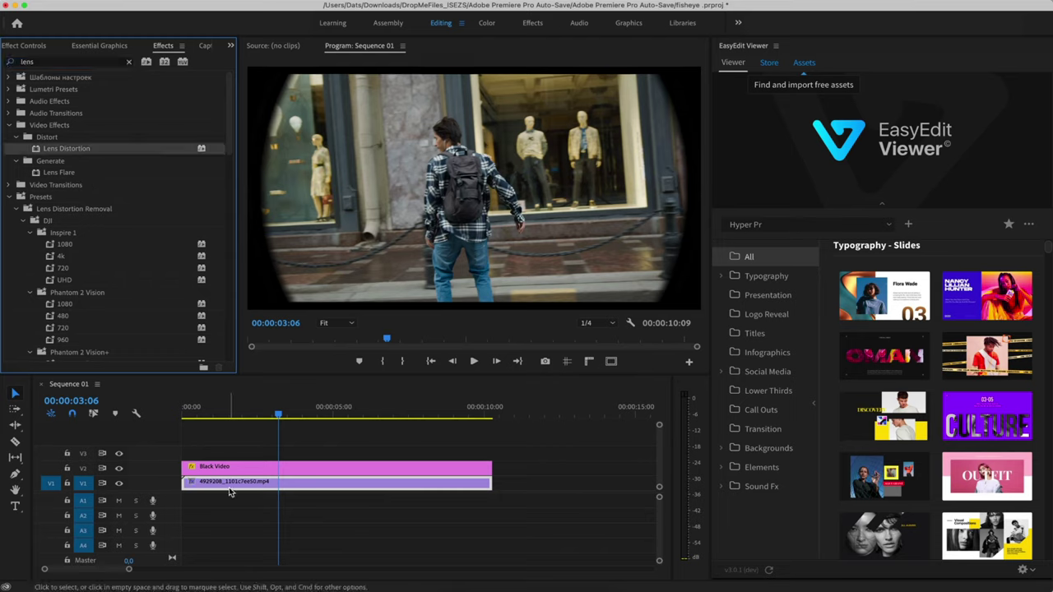
click(40, 46)
scroll(66, 308, down, 3)
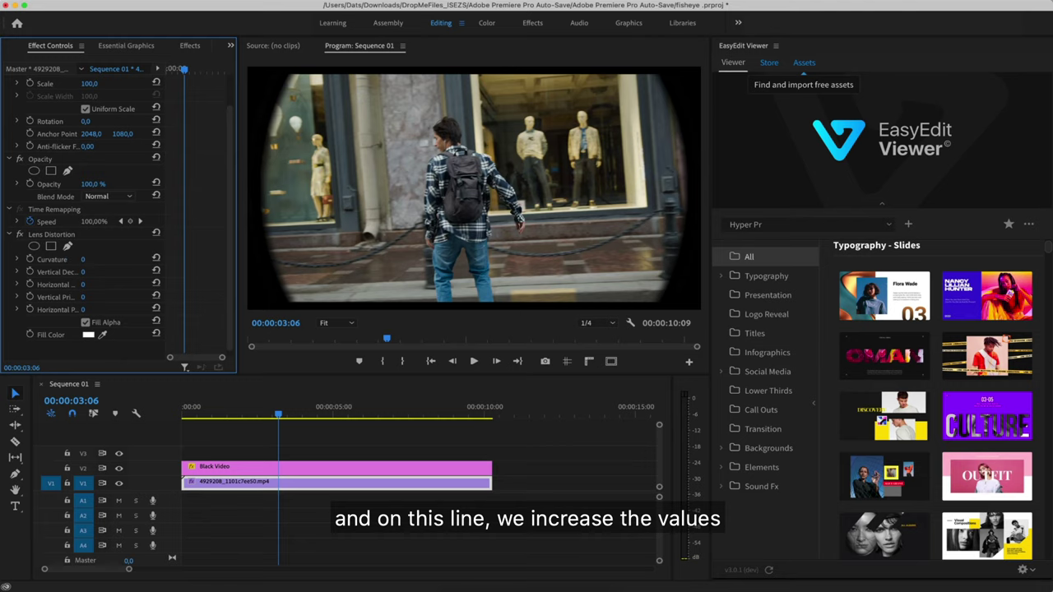
Set Lens Distortion Curvature to 60 and the clip's Scale to 145
drag(82, 260, 164, 259)
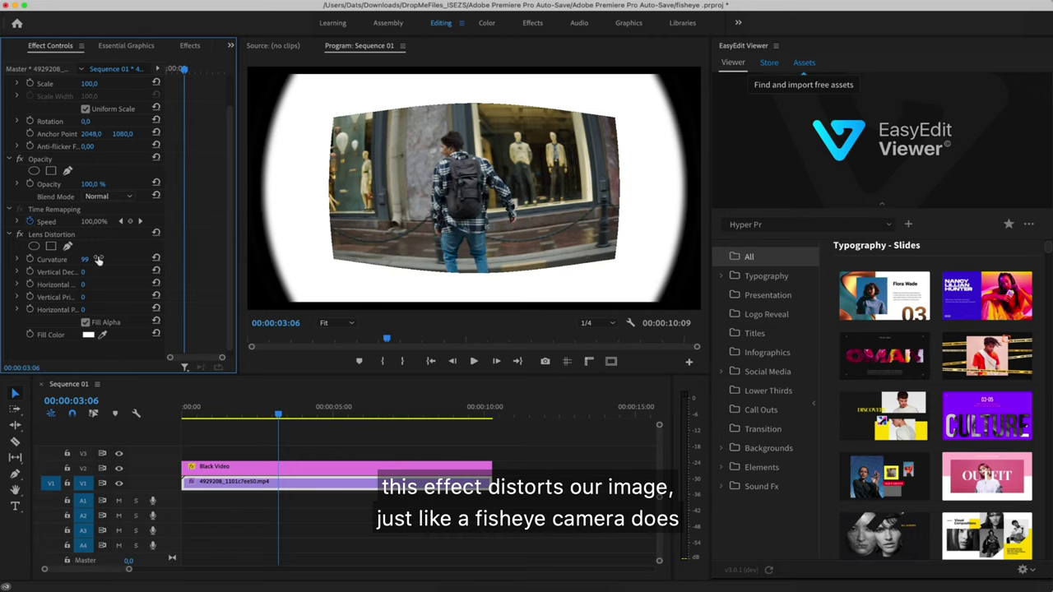
drag(82, 259, 51, 259)
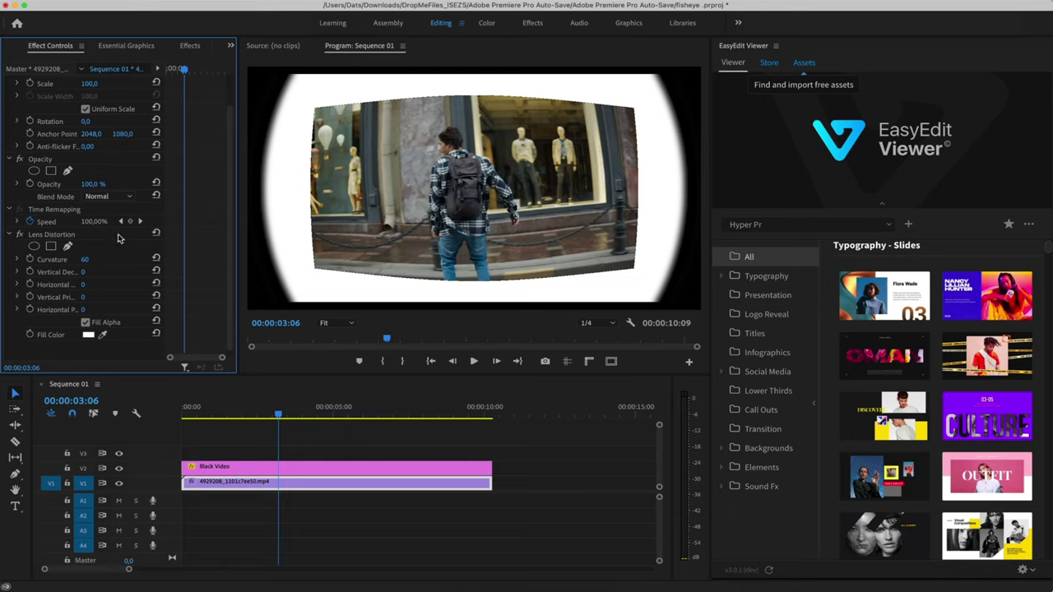
scroll(116, 241, up, 2)
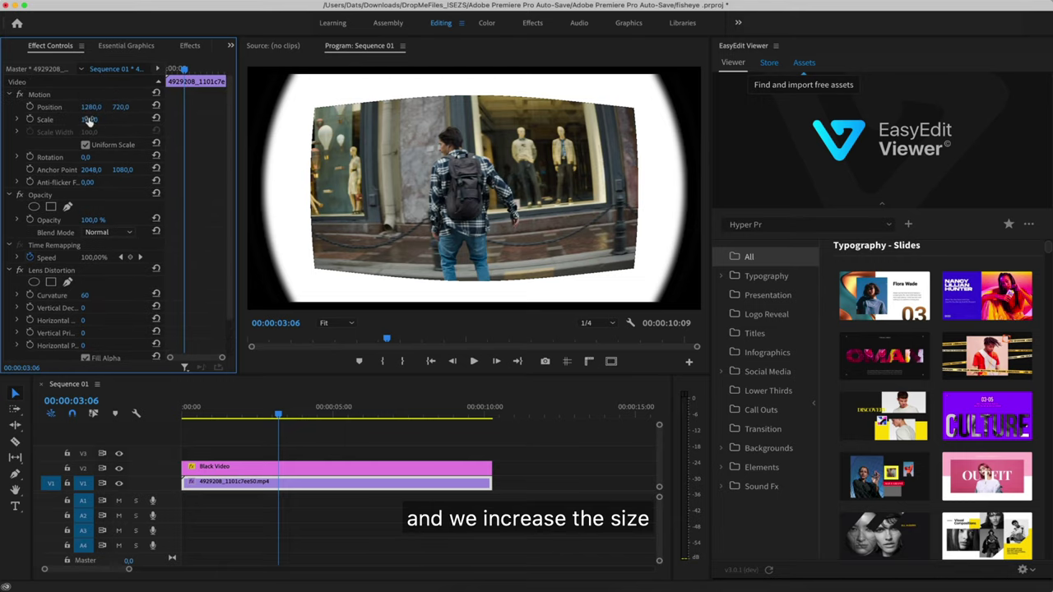
mouse_move(88, 120)
mouse_down()
mouse_move(125, 120)
mouse_move(98, 119)
mouse_up()
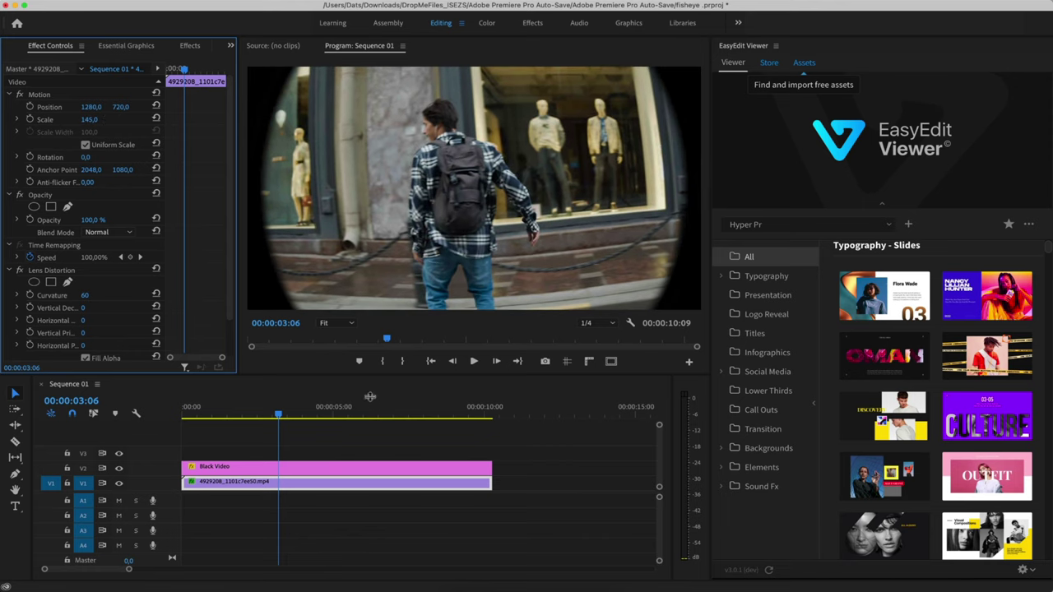
click(187, 410)
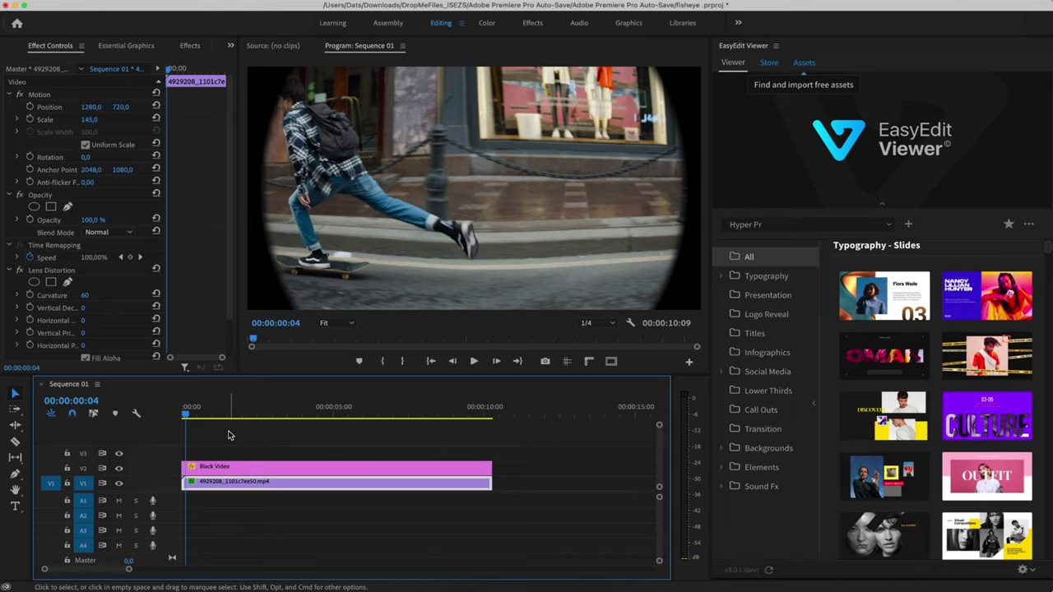
key(space)
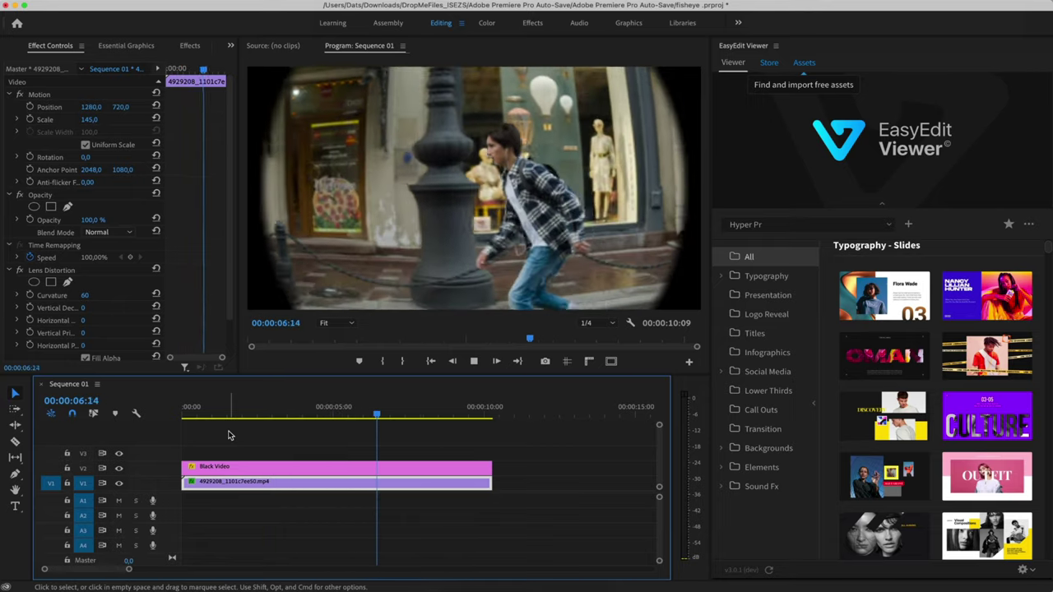
key(space)
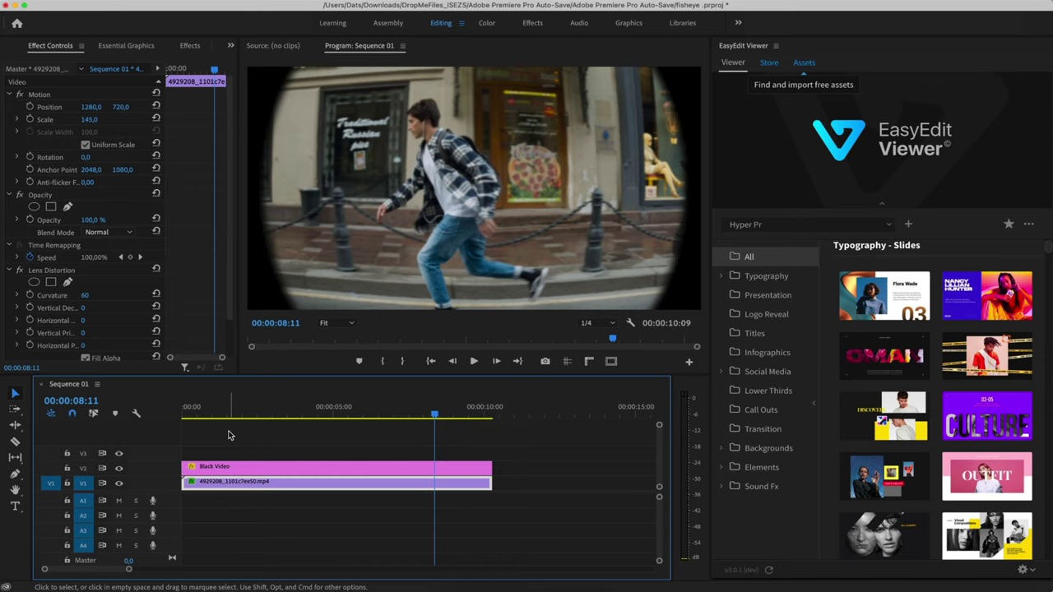
Search Effects for 'gau' and apply Gaussian Blur to the skate clip
click(196, 48)
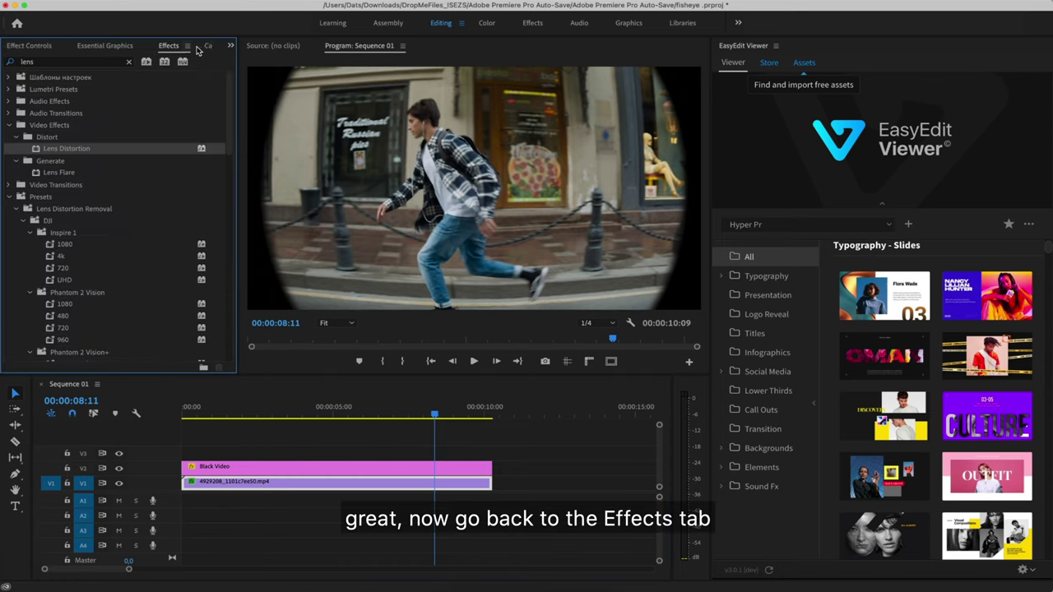
click(129, 63)
click(91, 62)
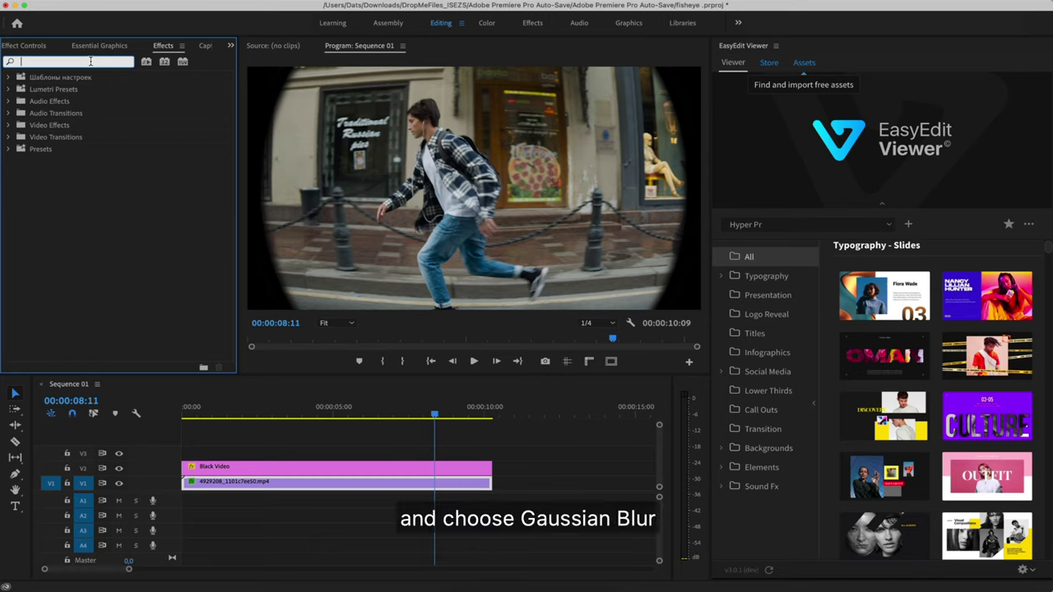
text(gaus)
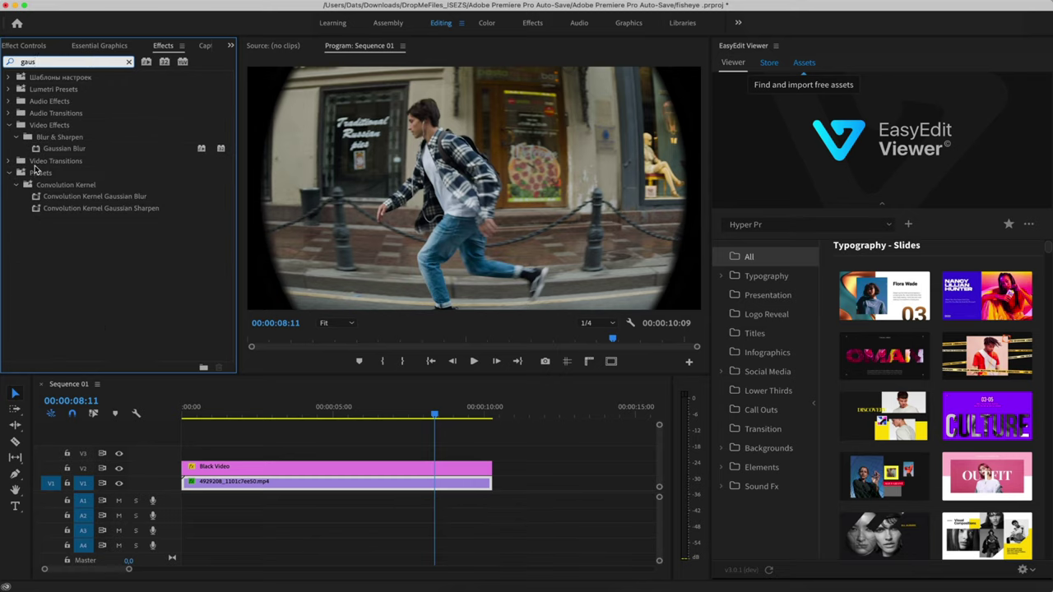
click(55, 151)
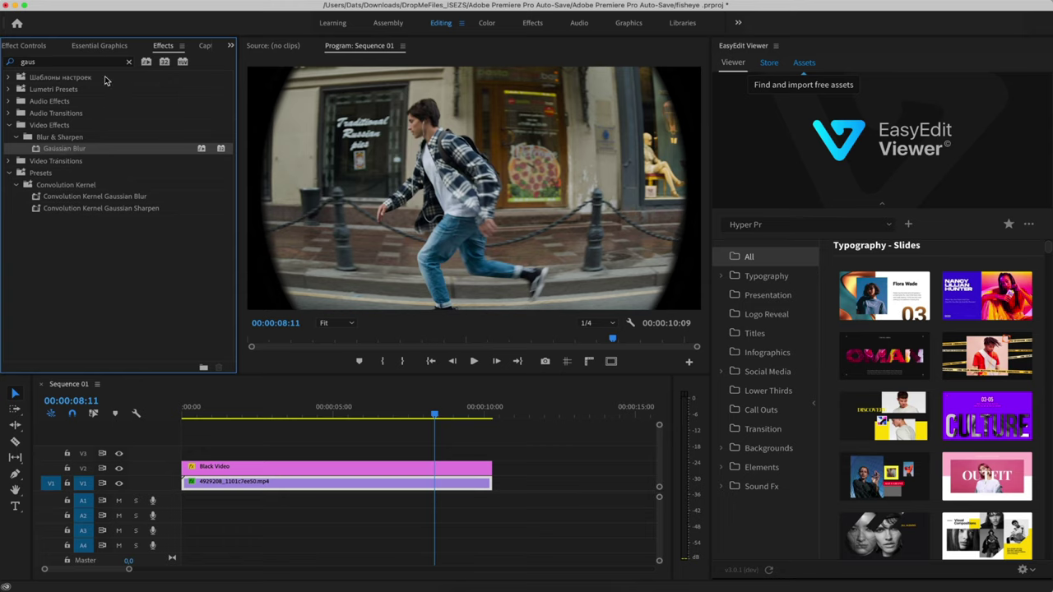
click(41, 48)
scroll(134, 306, down, 3)
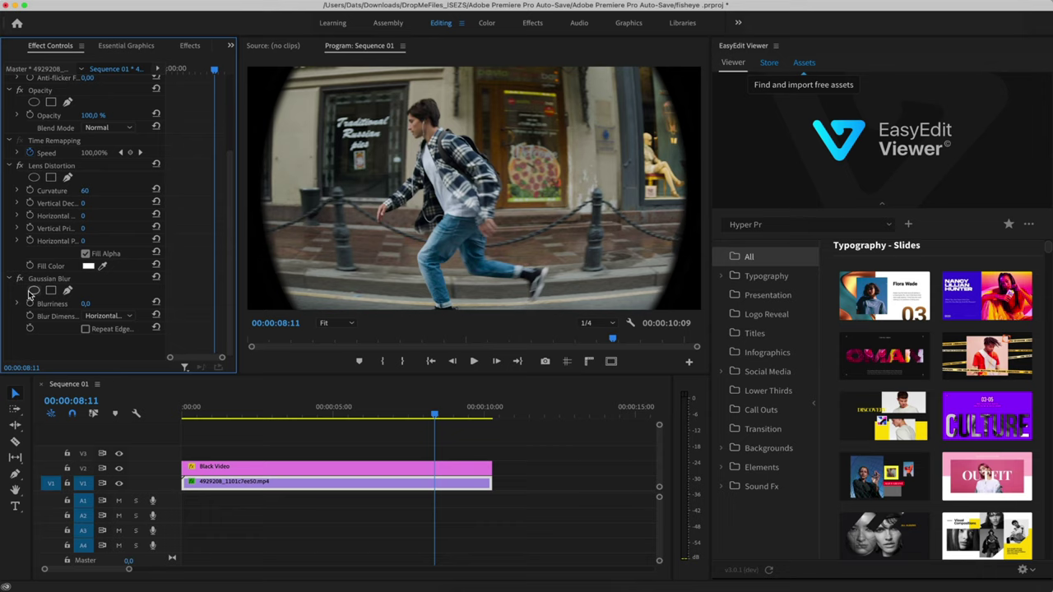
Add an elliptical mask to the Gaussian Blur and zoom the Program monitor to 25%
click(34, 293)
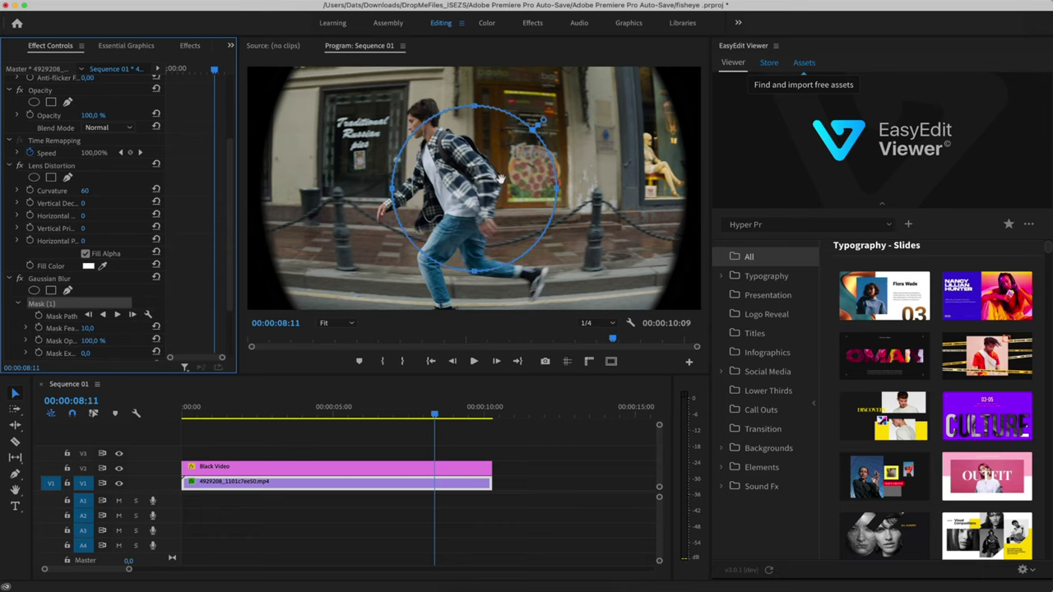
click(344, 323)
click(347, 381)
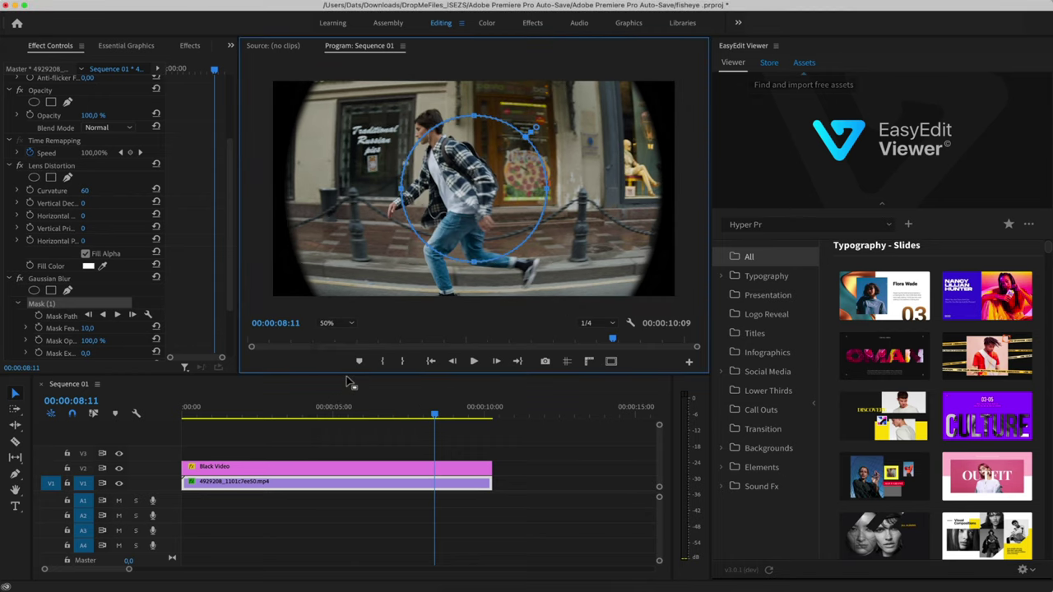
click(344, 323)
click(348, 364)
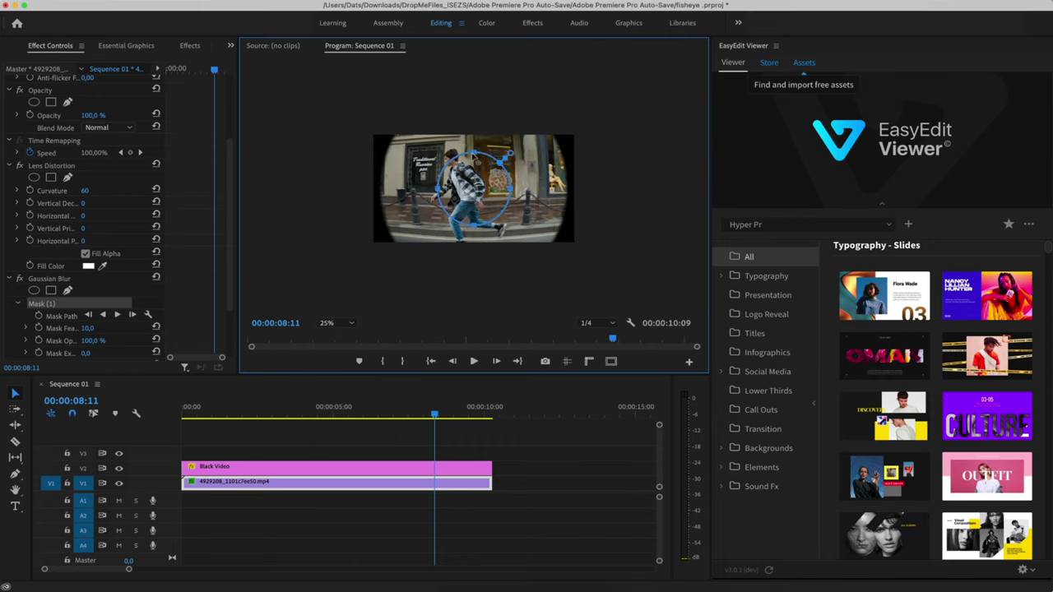
Resize and centre the blur mask to match the black circular vignette, then fit the view
drag(475, 152, 474, 71)
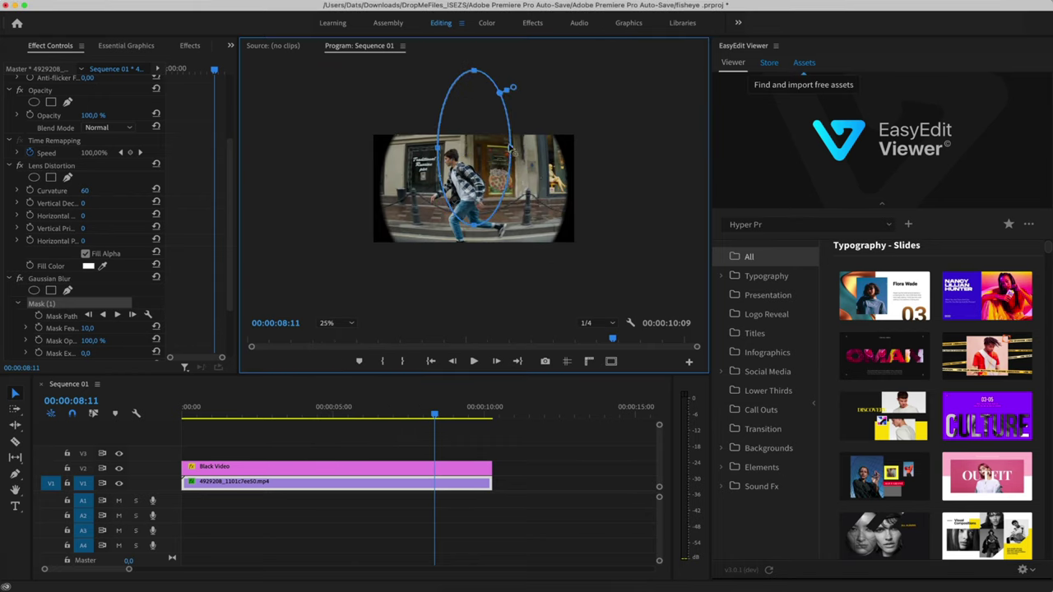
drag(474, 224, 473, 290)
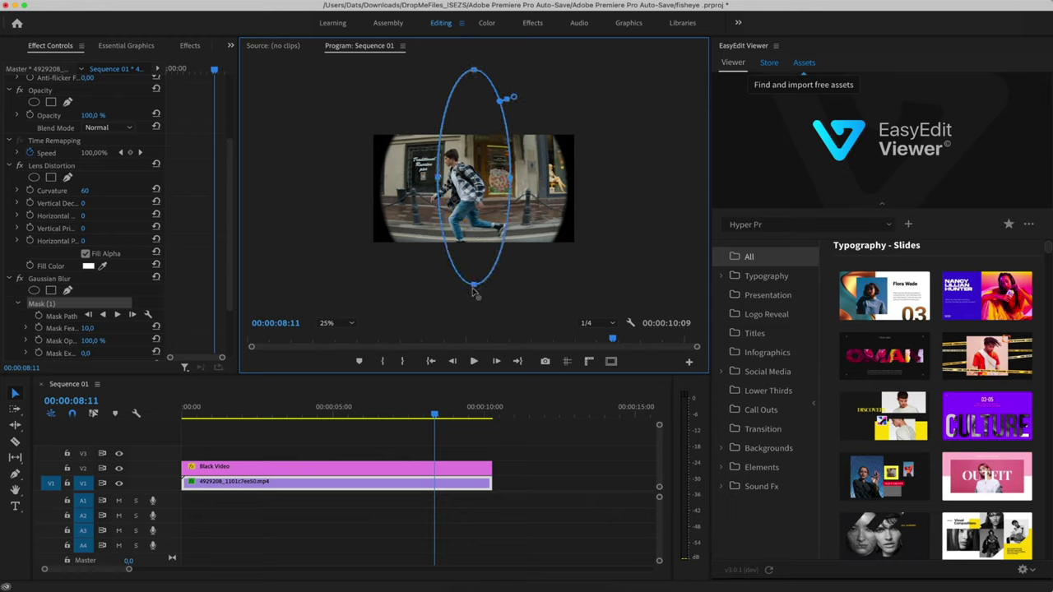
drag(511, 177, 566, 191)
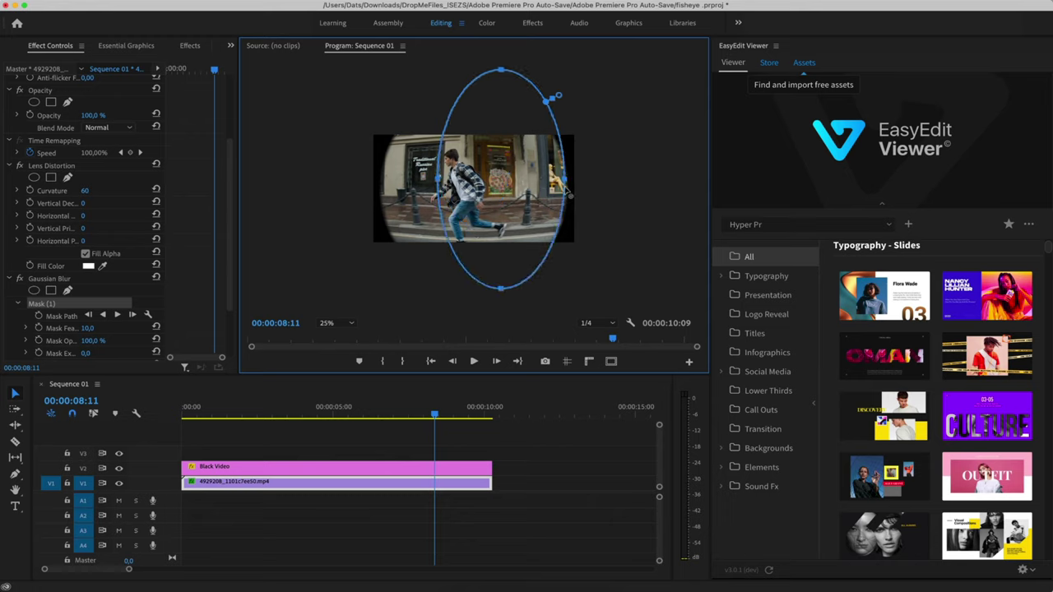
drag(442, 181, 381, 188)
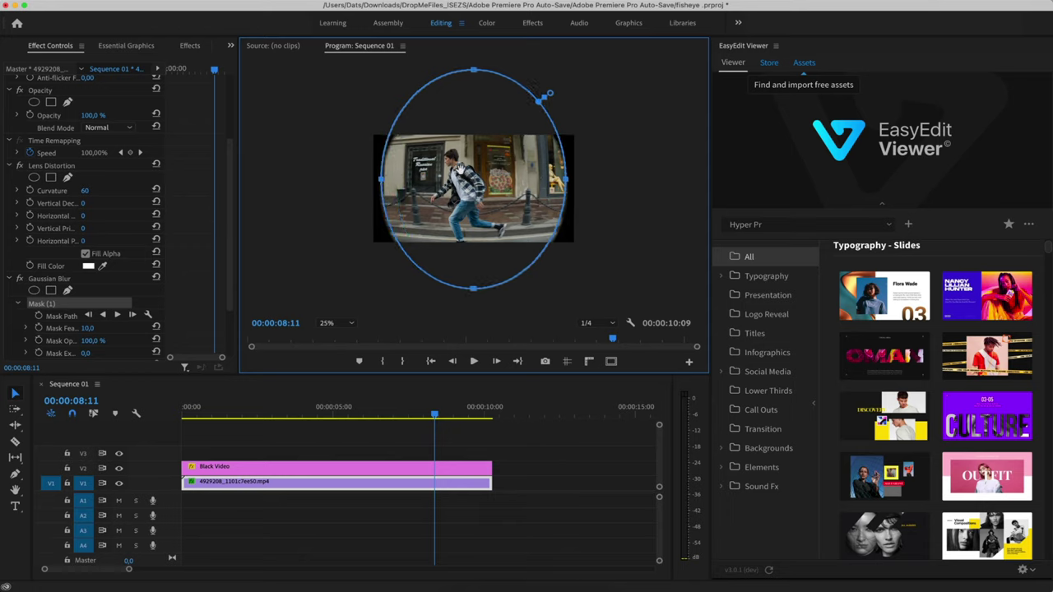
drag(460, 170, 459, 174)
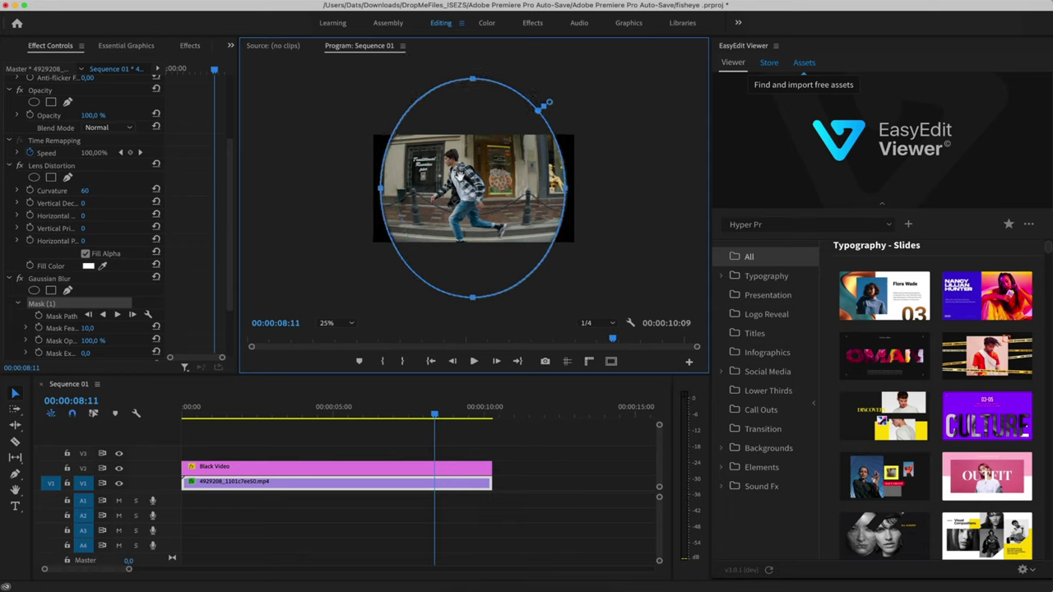
click(348, 323)
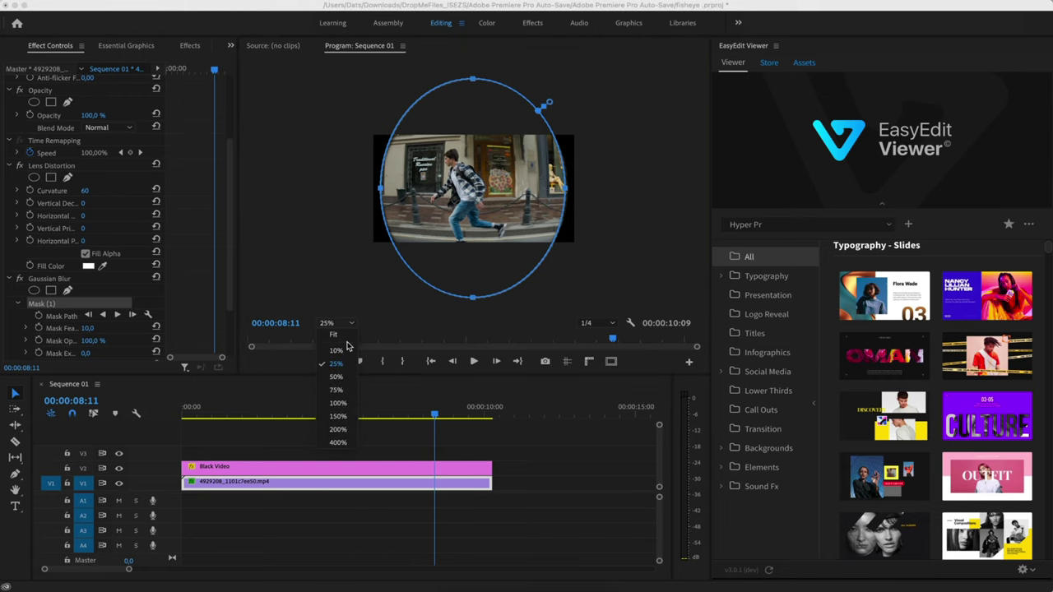
click(346, 335)
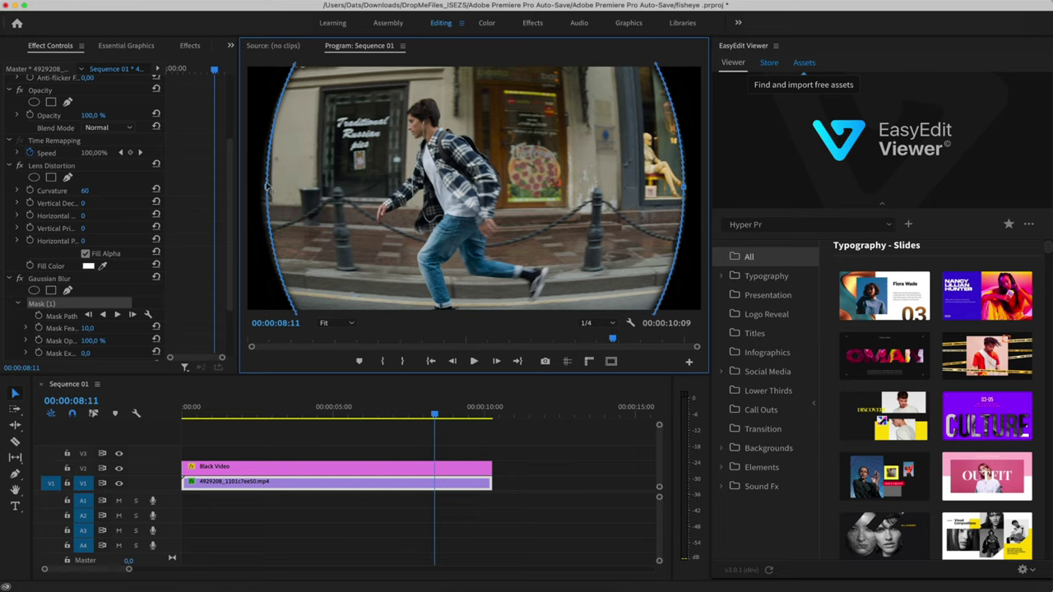
Set Gaussian Blur Blurriness to 49 and invert Mask (1) so only the rim blurs
scroll(115, 293, down, 3)
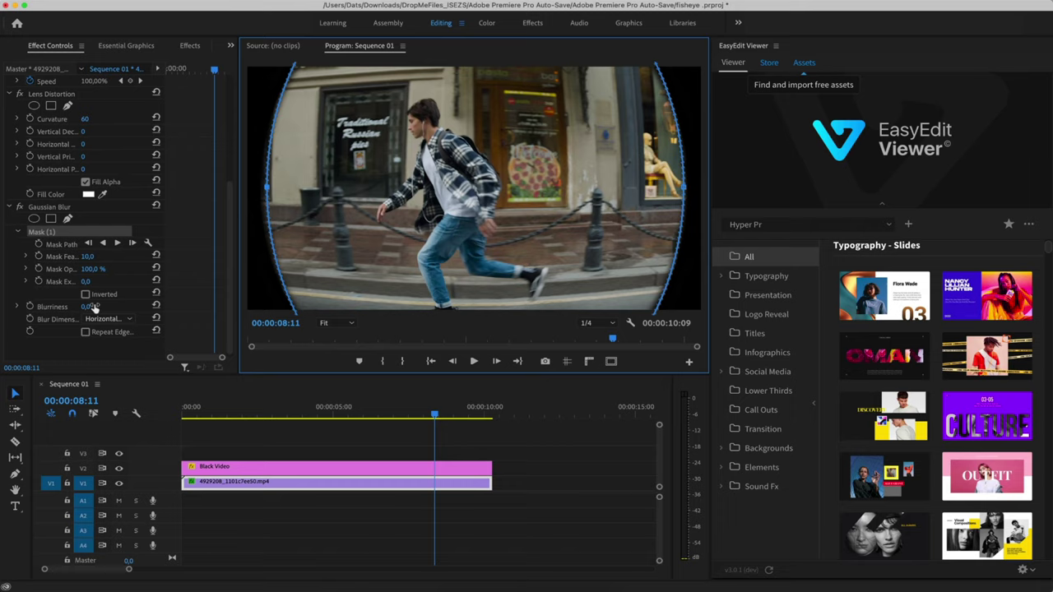
click(88, 307)
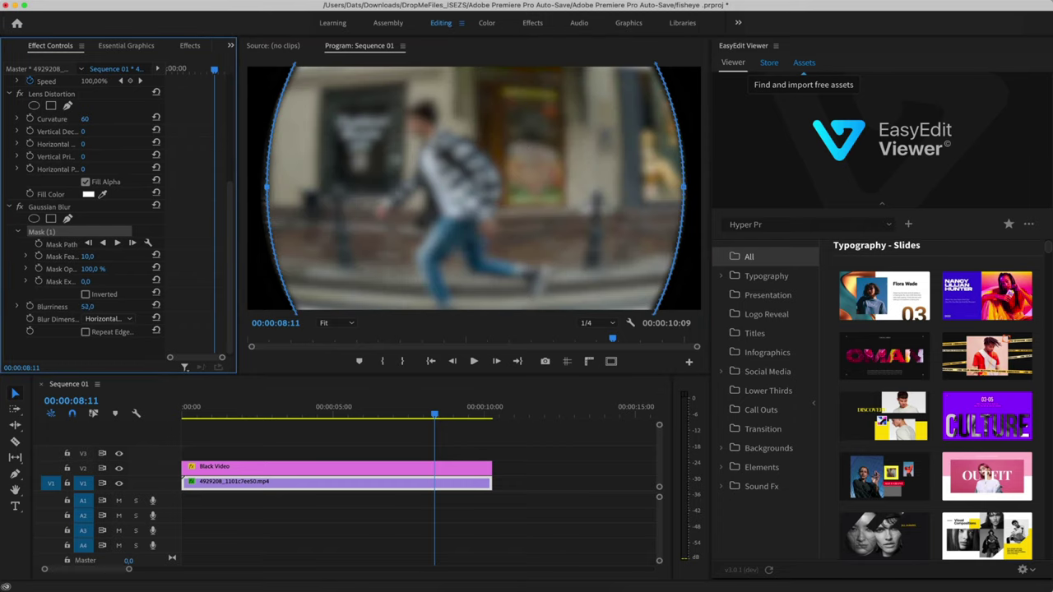
click(86, 295)
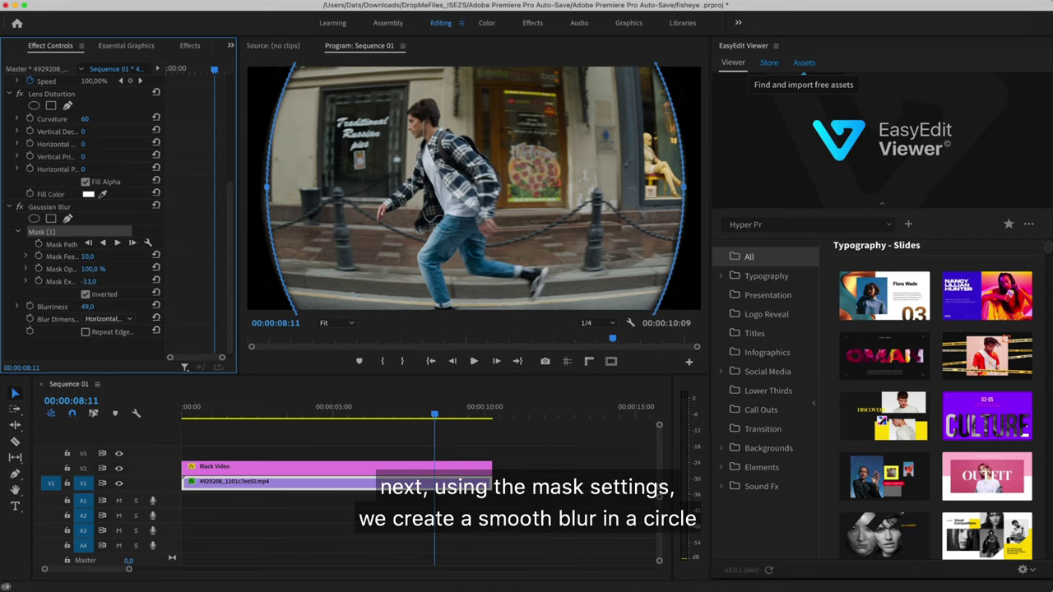
Pull the Gaussian Blur mask expansion in to -46 and raise Blurriness to 99
drag(88, 282, 79, 281)
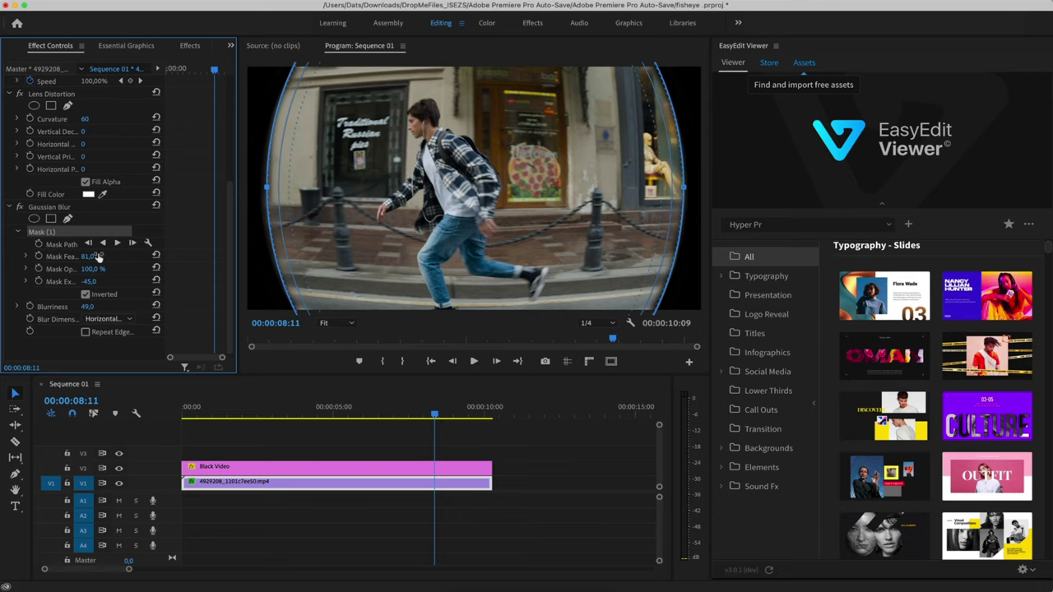
drag(87, 307, 128, 307)
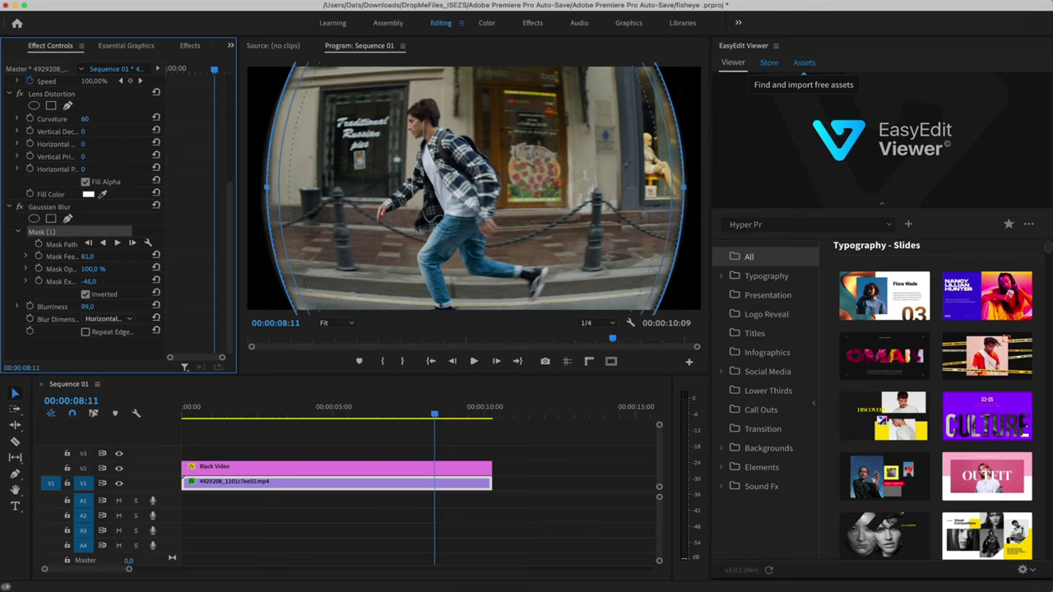
Compare the frame with Gaussian Blur toggled off and on, then lower Blurriness to 60
click(19, 207)
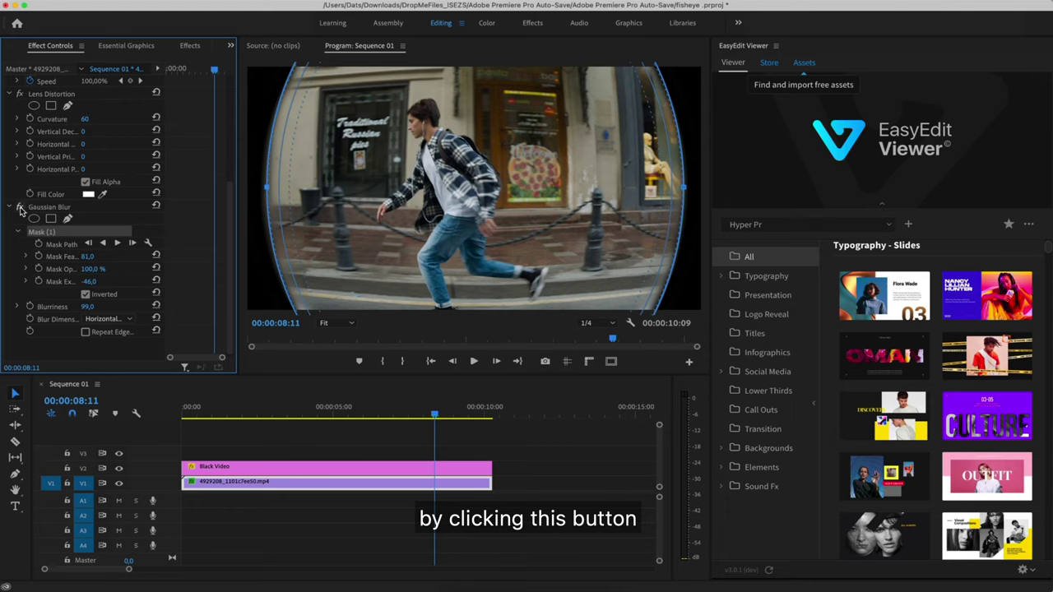
click(20, 208)
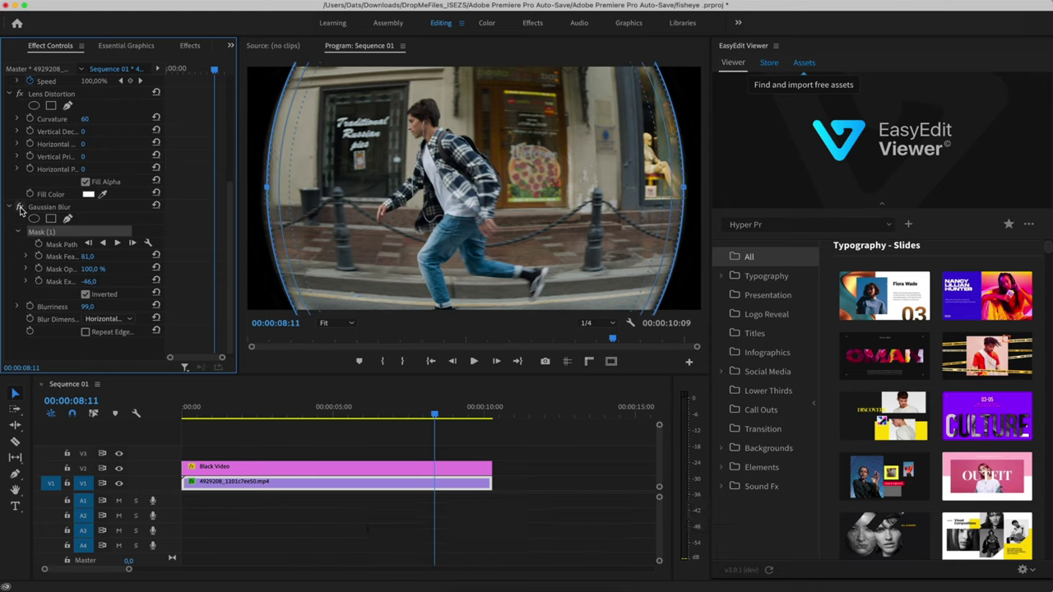
click(96, 306)
text(60)
key(Return)
Return the playhead to the start, select the Black Video clip, and play the sequence through
click(188, 416)
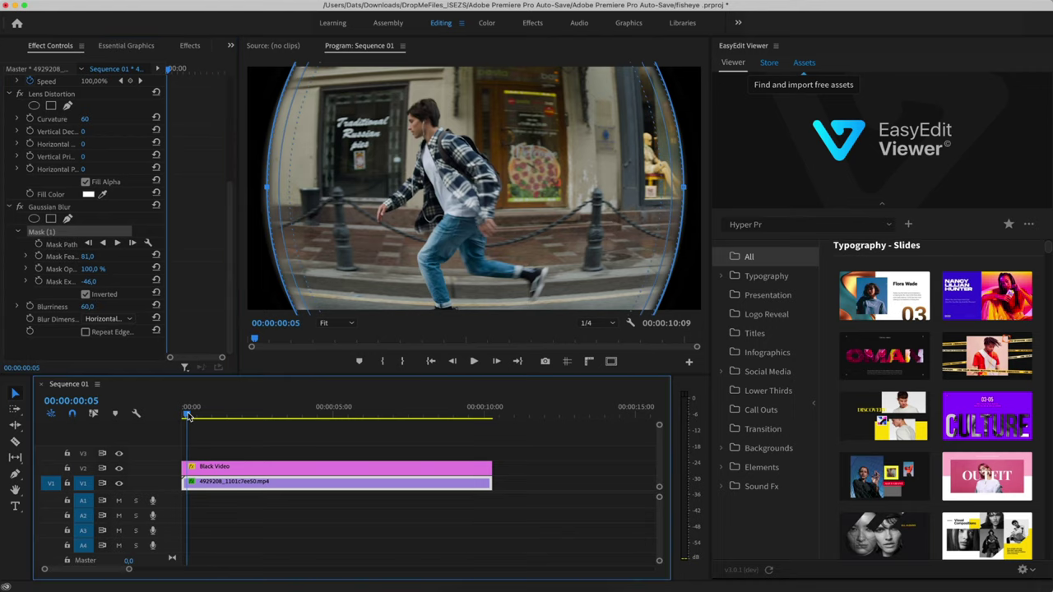
click(207, 468)
key(space)
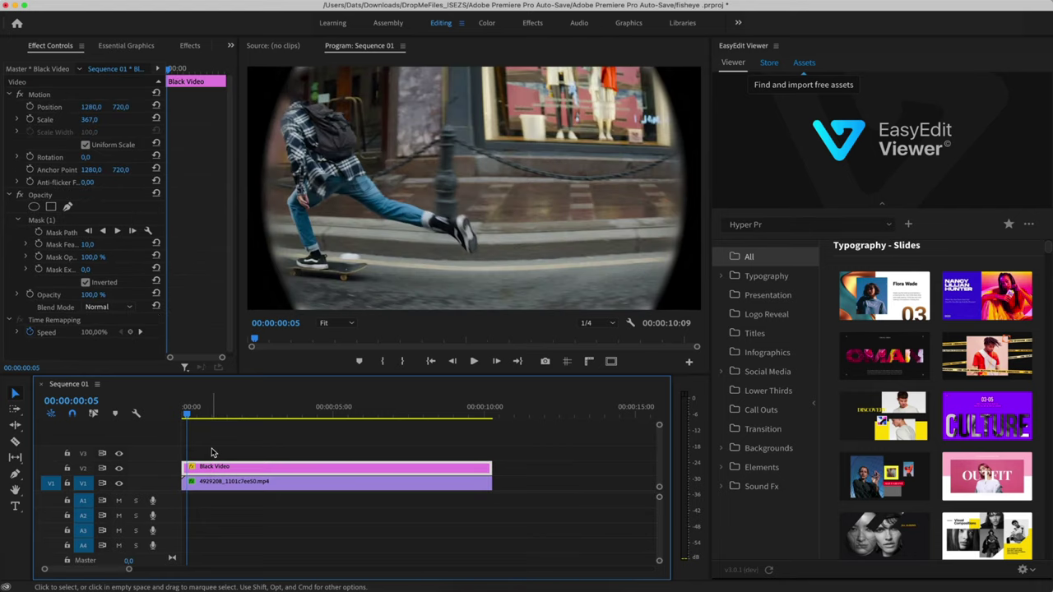